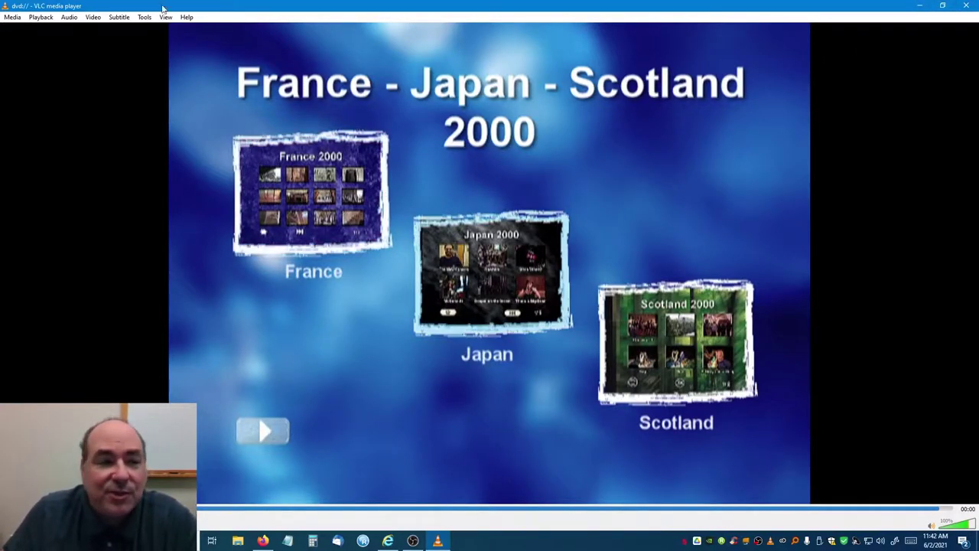
Step: Turn off Always Fit Window in VLC and open the DVD's Scotland 2000 menu
click(93, 17)
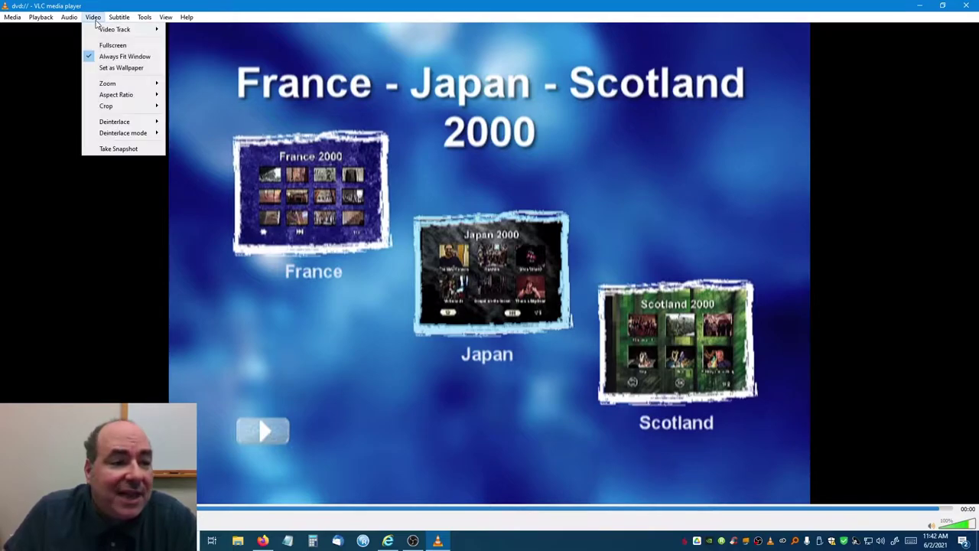
click(114, 58)
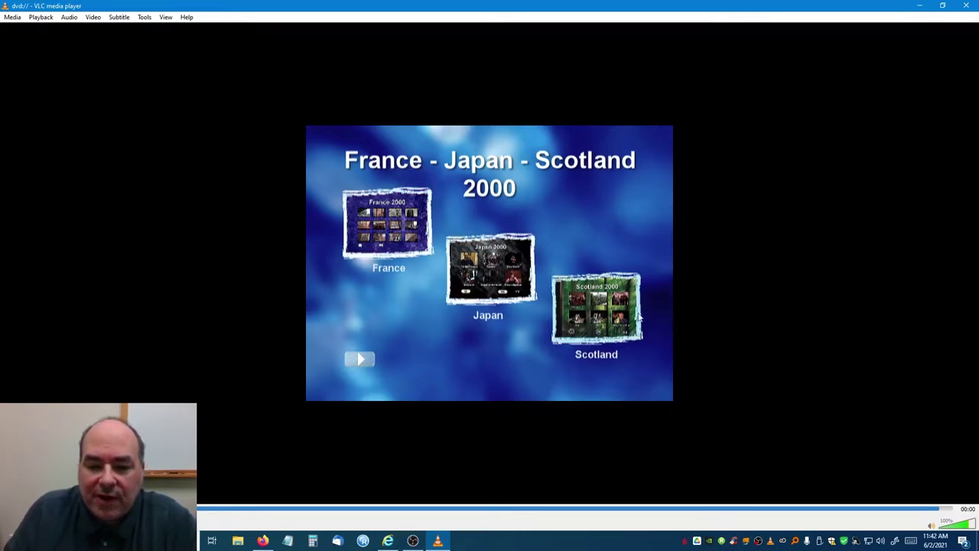
click(590, 319)
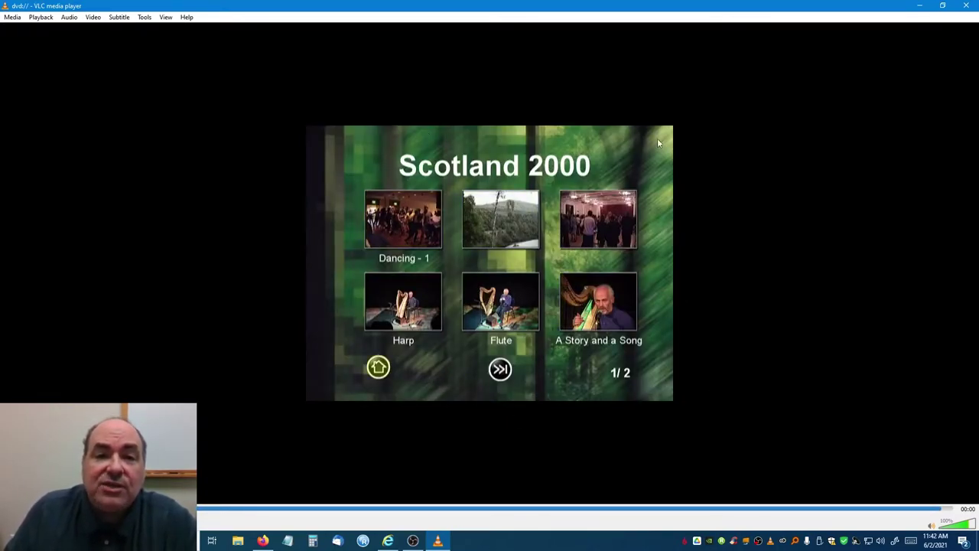
Step: Go to page 2/2 of the Scotland 2000 menu and play the 34:22 Scotland title
click(503, 369)
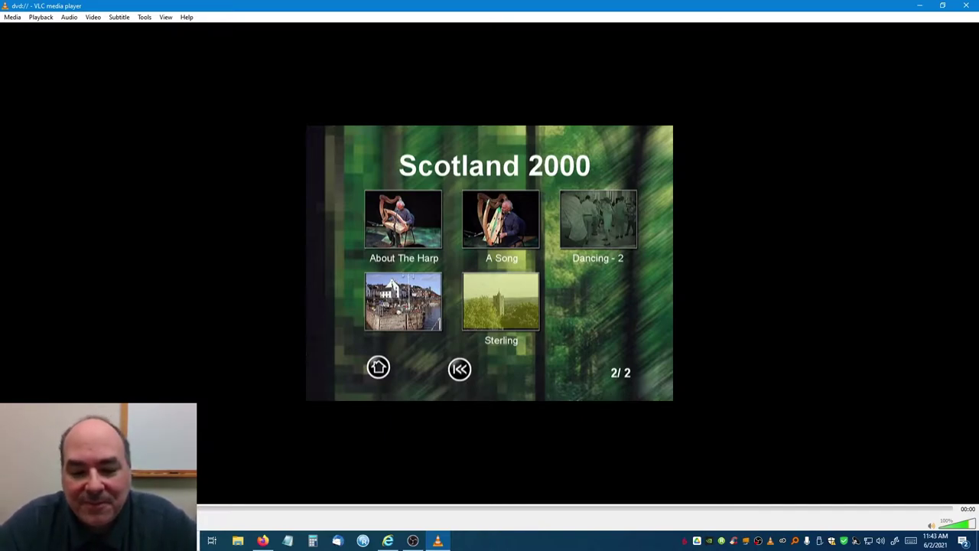
click(486, 301)
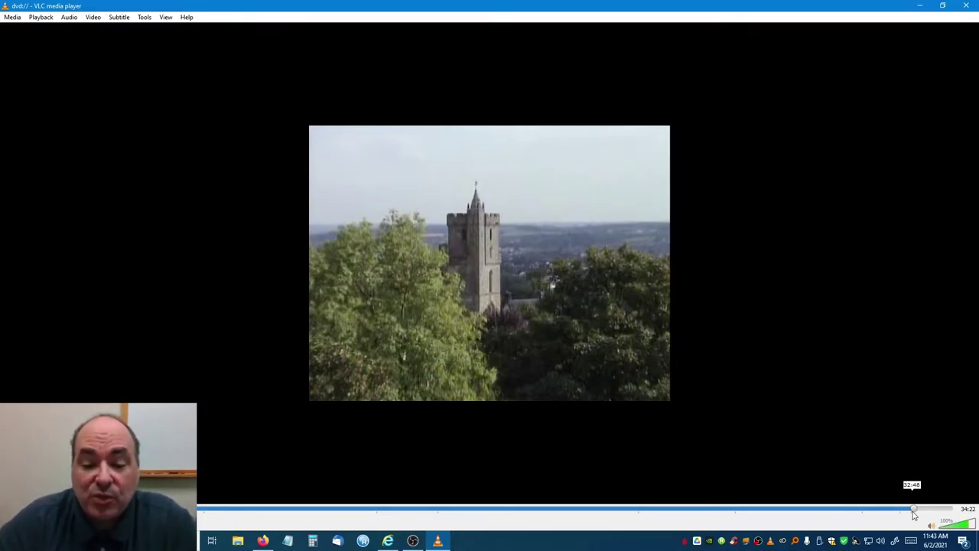
Step: Return VLC playback to the DVD's main menu
click(94, 18)
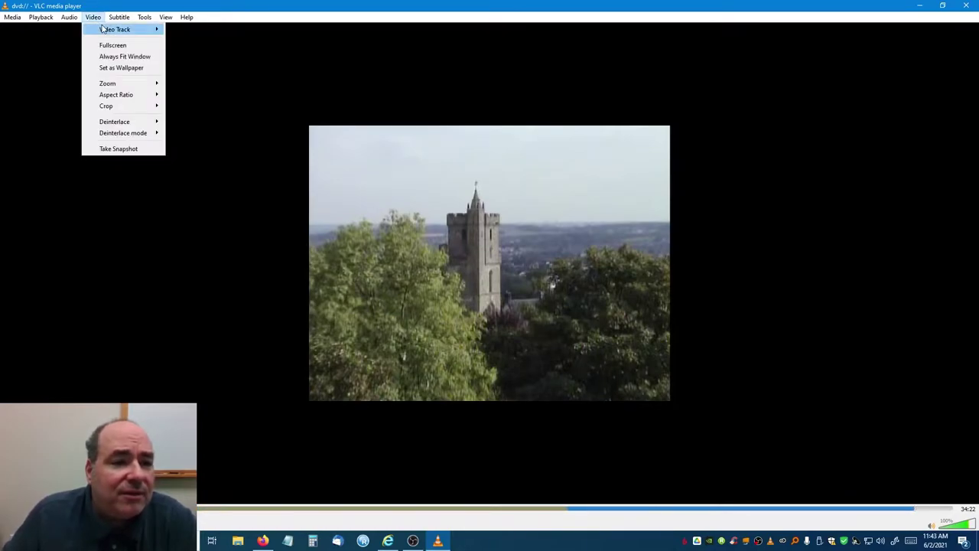
mouse_move(54, 19)
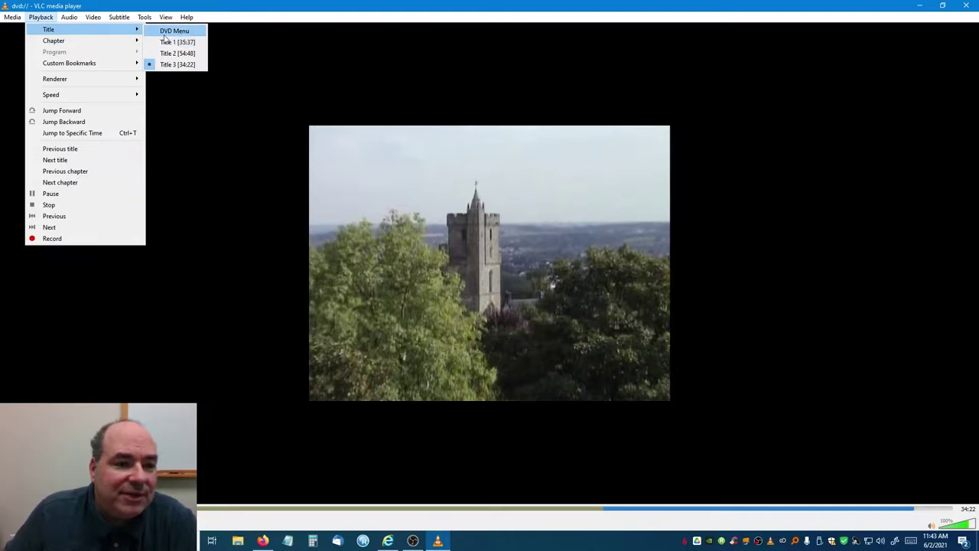
click(164, 35)
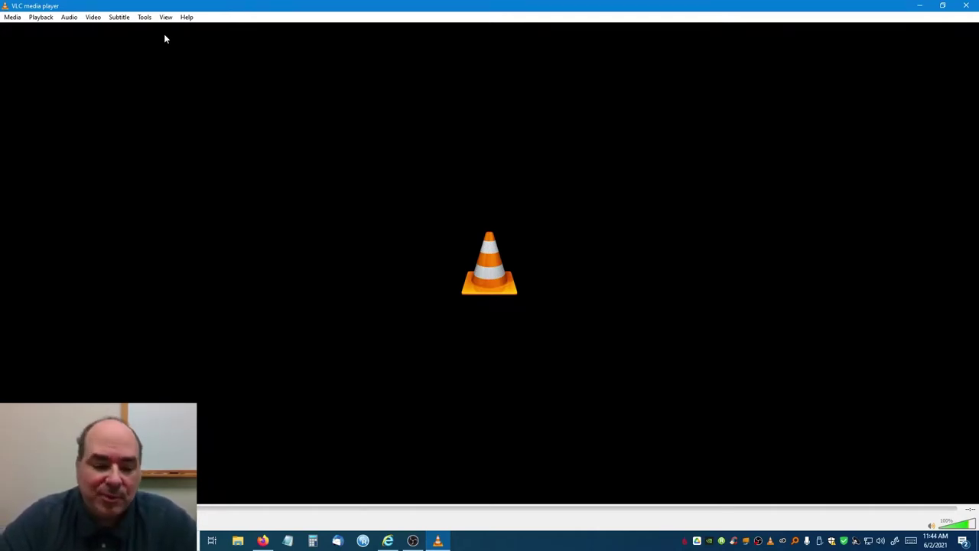
Step: Stop playback and close VLC media player, leaving the desktop showing
click(41, 17)
click(199, 76)
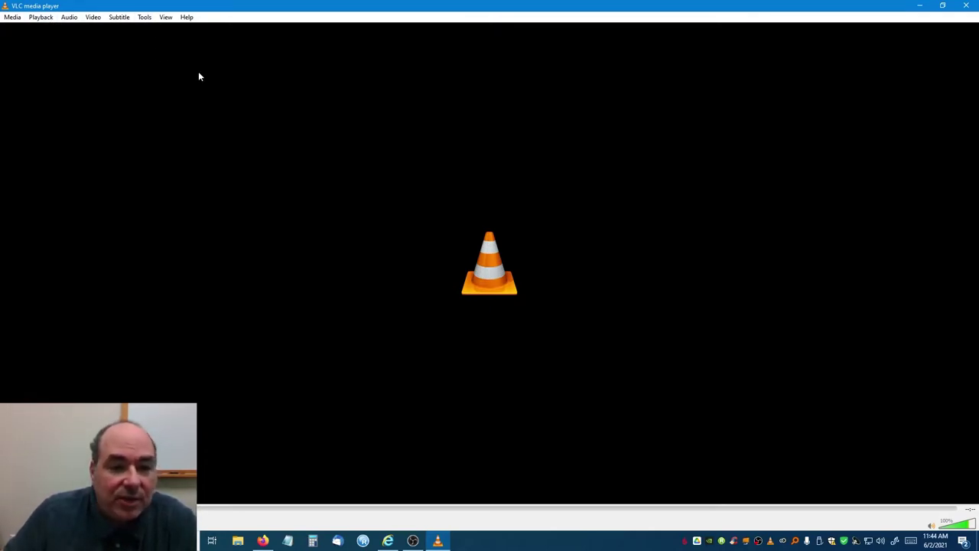
click(969, 5)
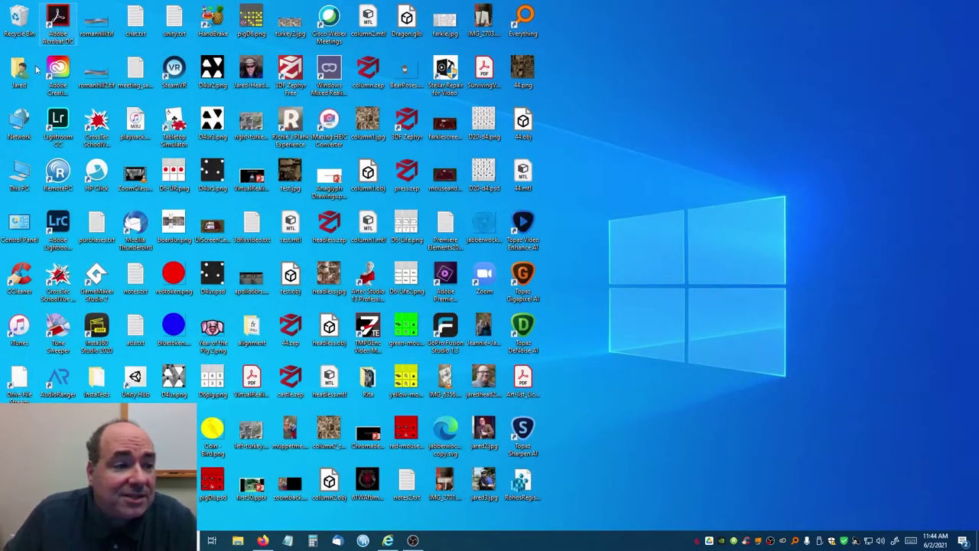
Step: Open DVD RW Drive (K:) in File Explorer, look inside VIDEO_TS, then return to the disc root
double_click(15, 70)
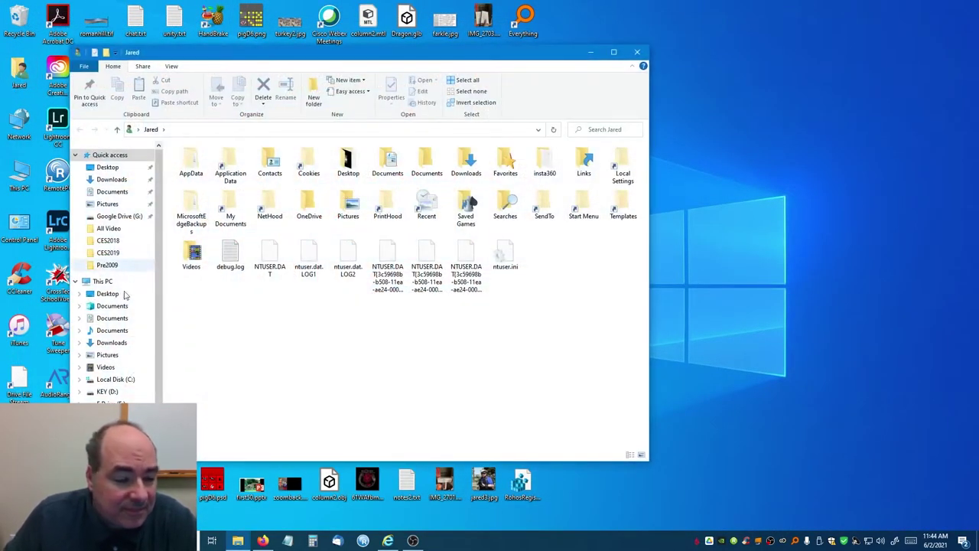
scroll(115, 268, down, 2)
click(115, 408)
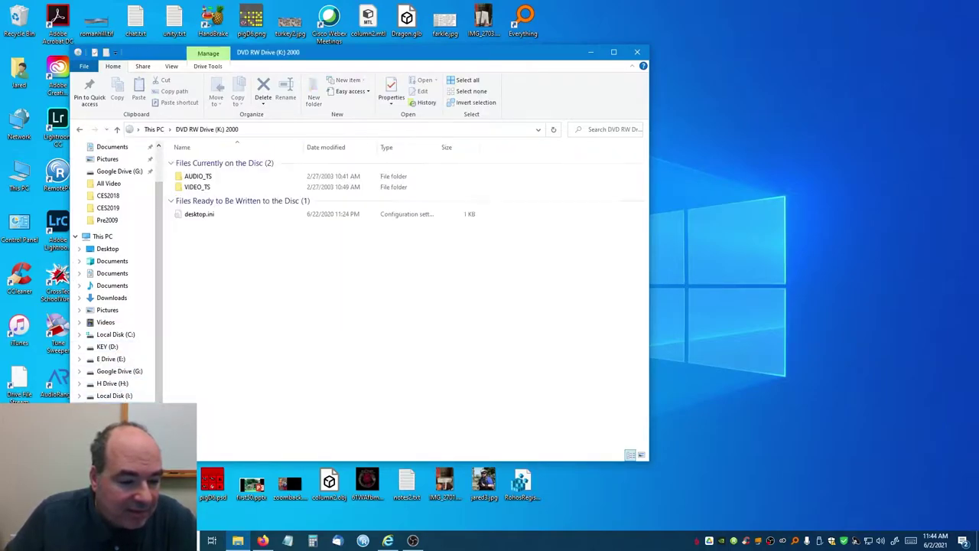
double_click(230, 188)
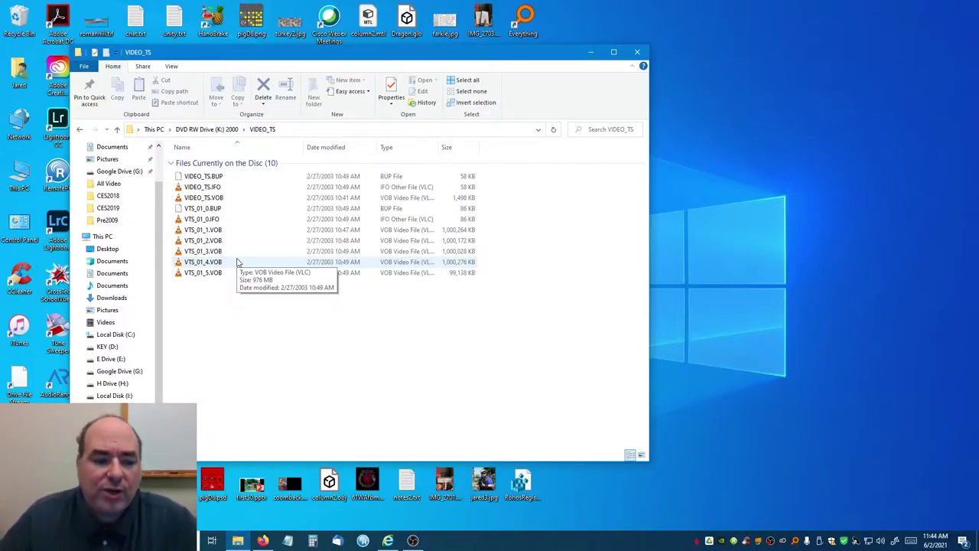
key(alt+Up)
Step: Play the K: disc in VLC, watch a France 2000 chapter, then close VLC
right_click(117, 407)
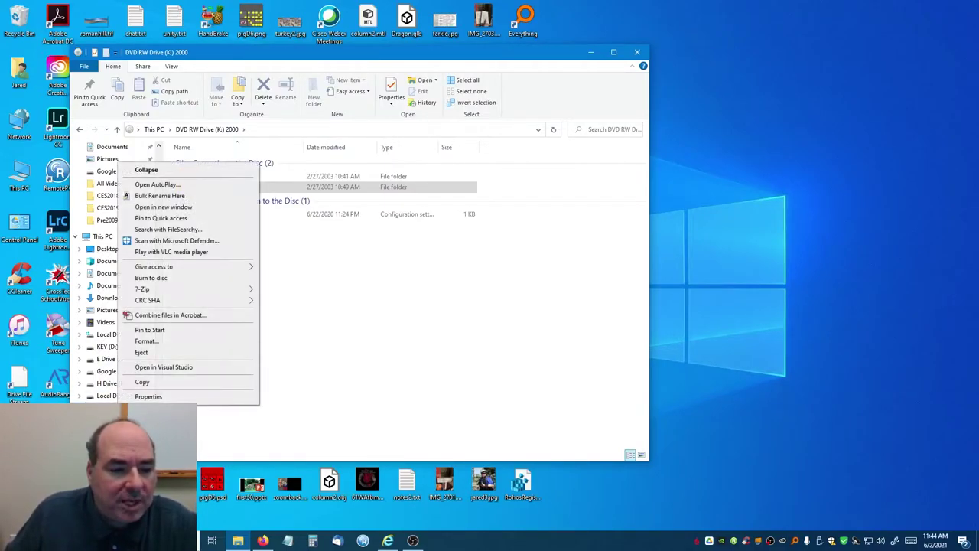
click(195, 253)
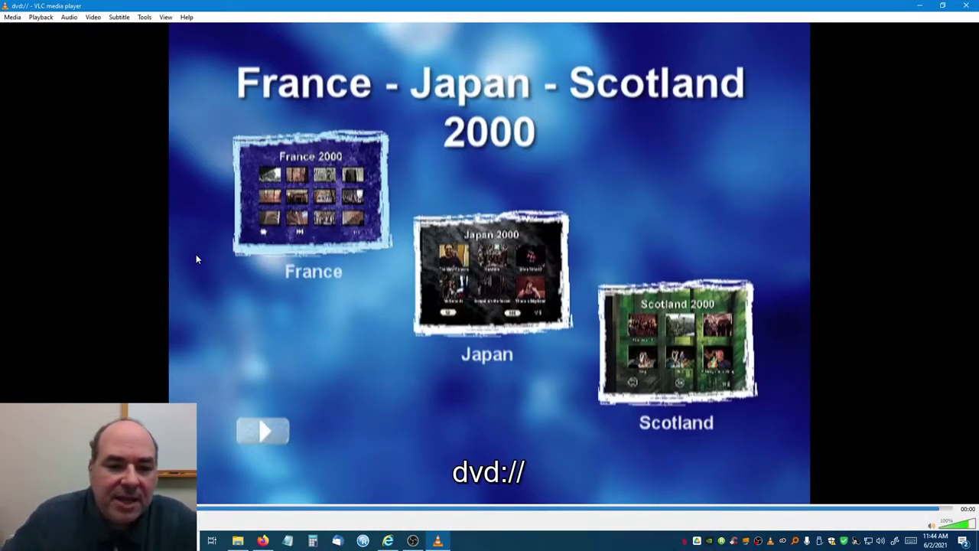
click(272, 218)
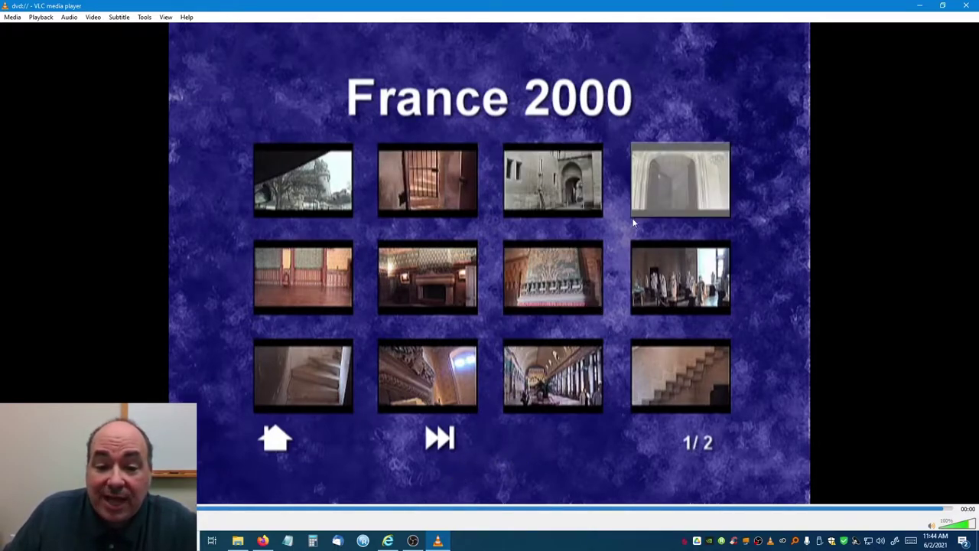
click(652, 203)
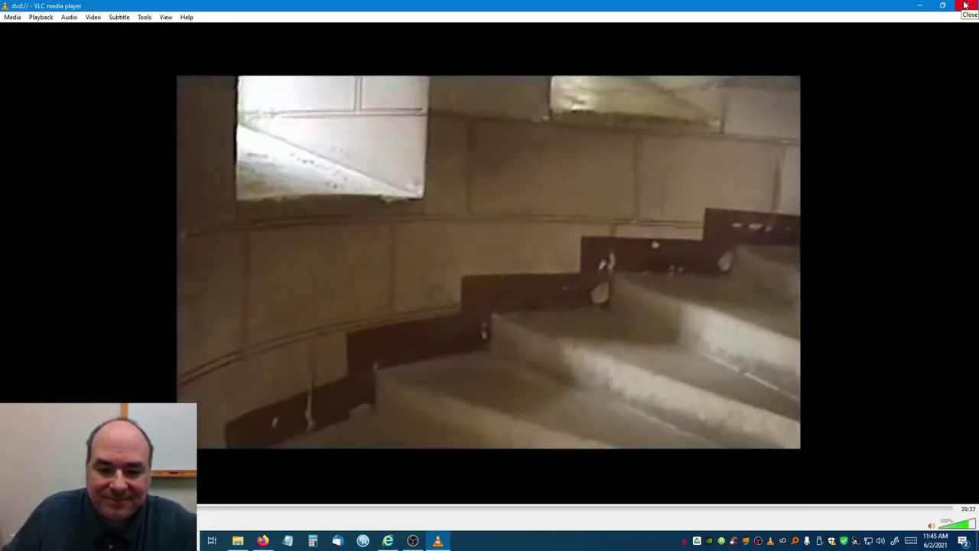
click(966, 5)
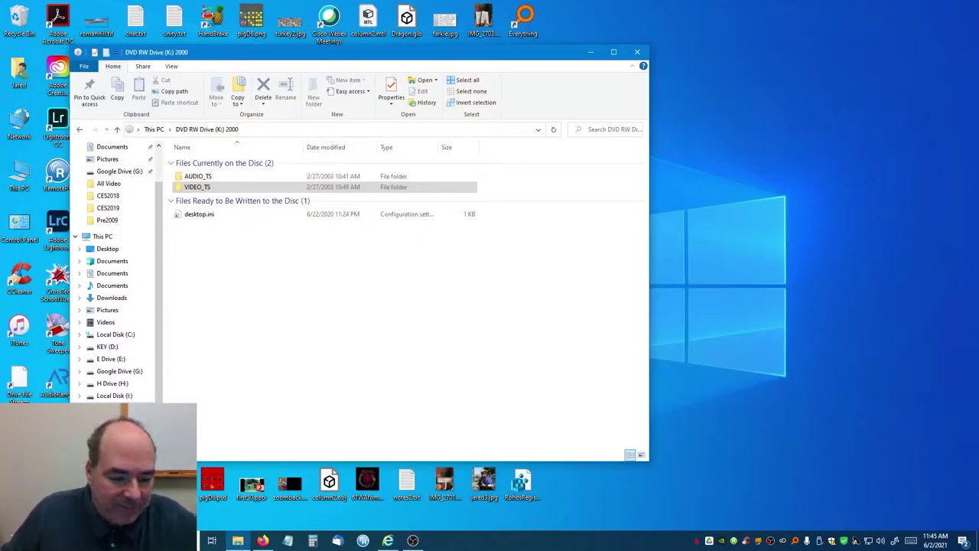
Step: Start HandBrake and scan the K:\ (2000) DVD, loading title 1 (00:35:37) as 2000-1.m4v
key(super)
text(hand)
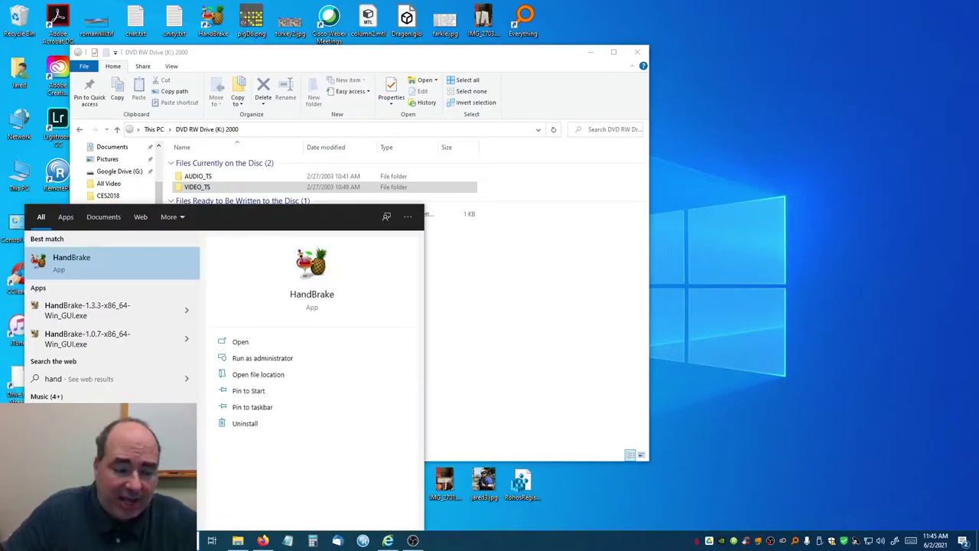
key(Return)
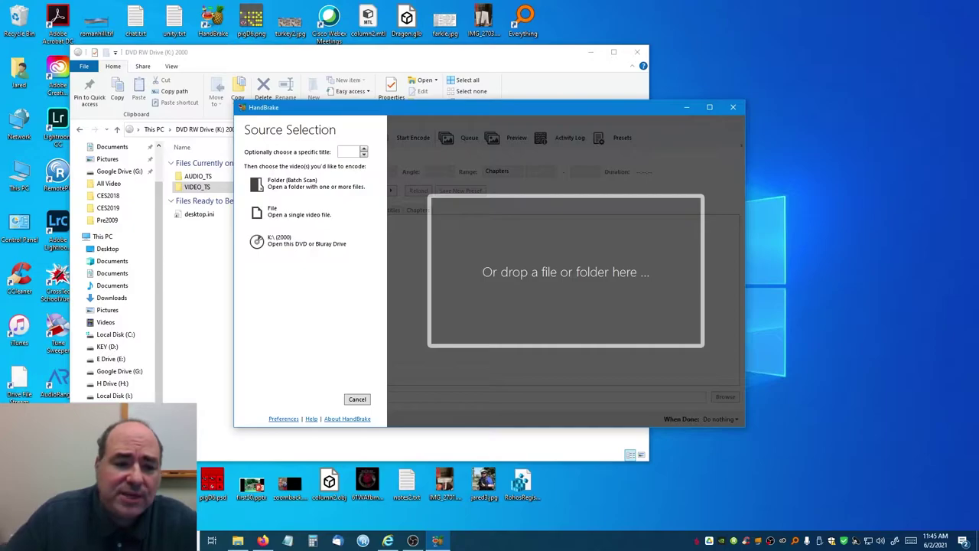
click(306, 242)
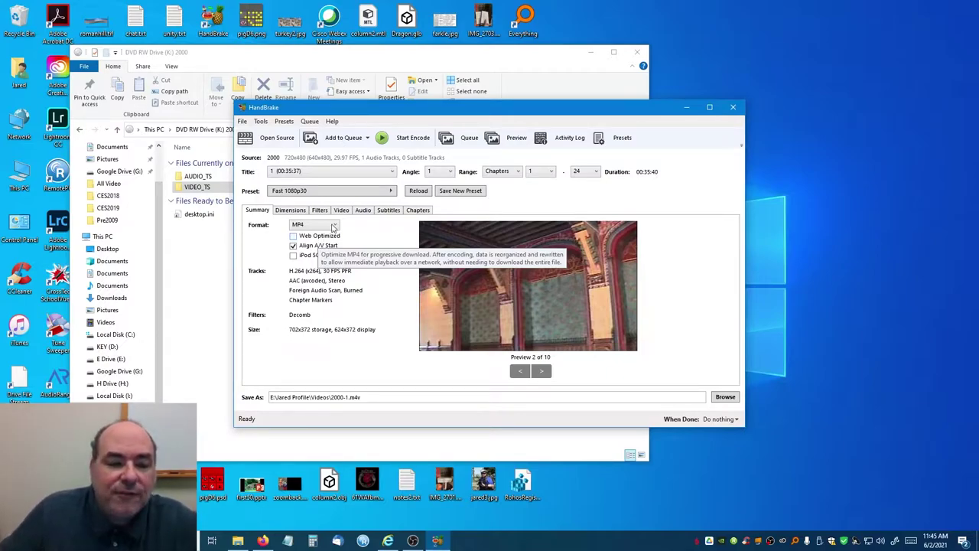
click(285, 173)
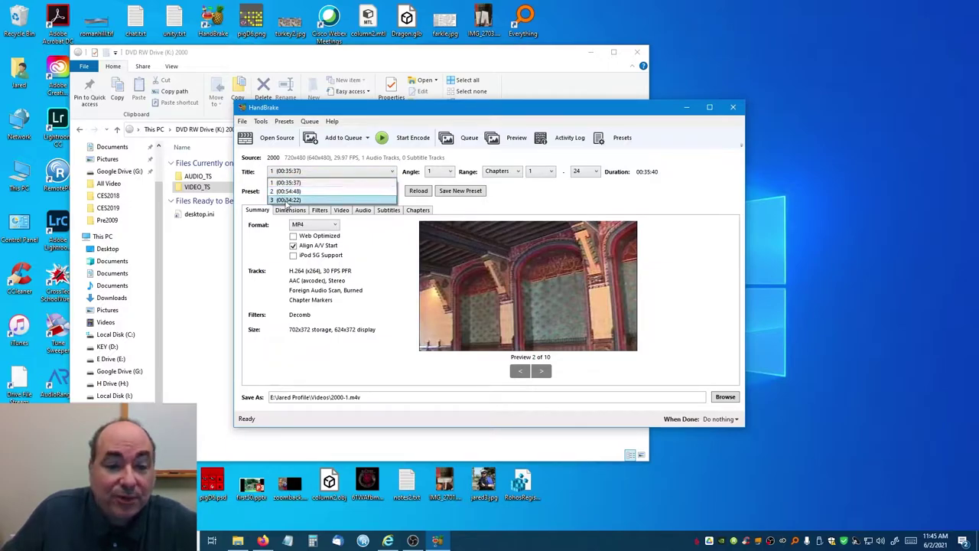
click(258, 179)
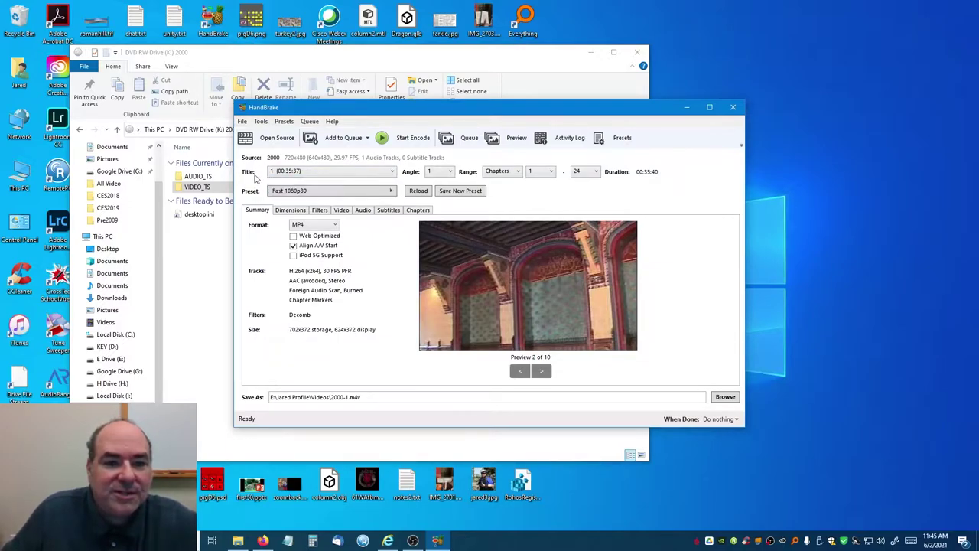
click(300, 173)
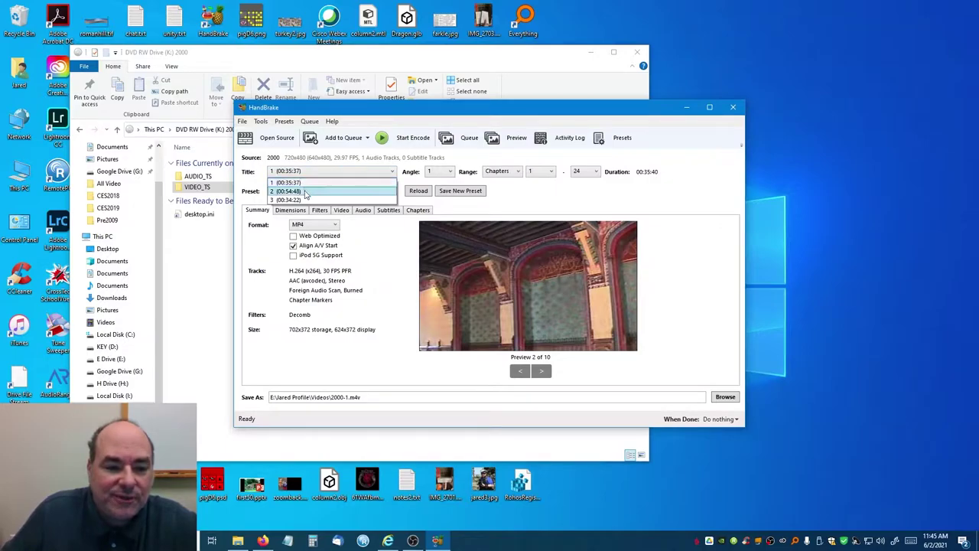
click(307, 191)
click(312, 172)
click(309, 199)
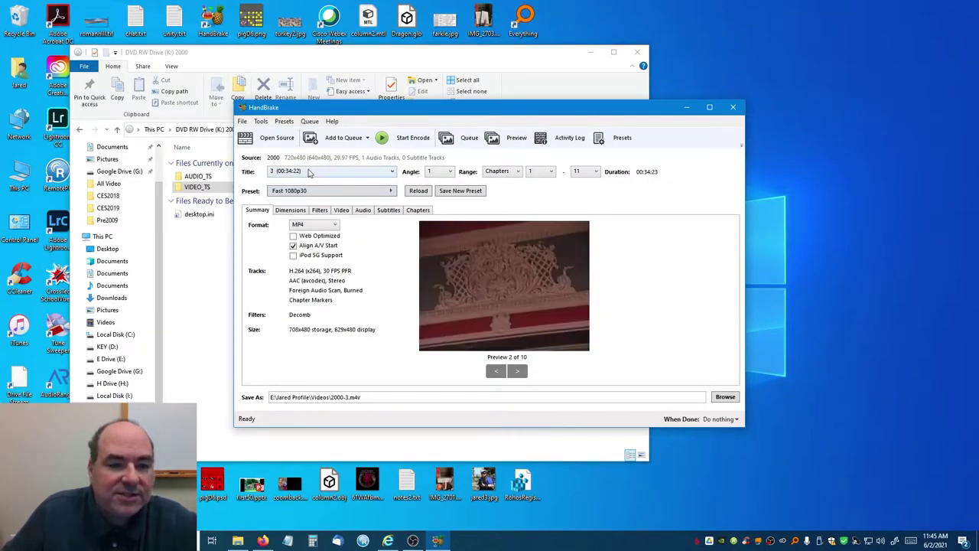
click(311, 172)
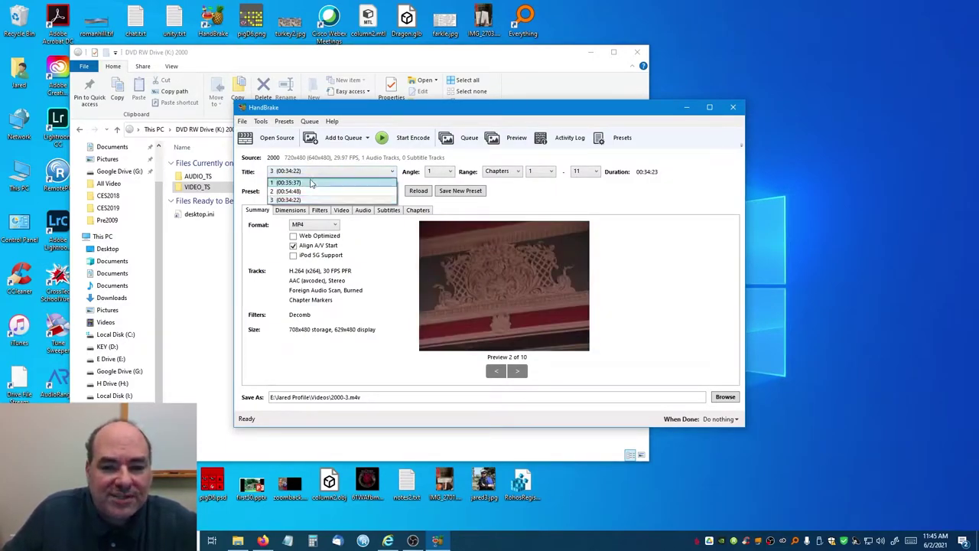
click(310, 182)
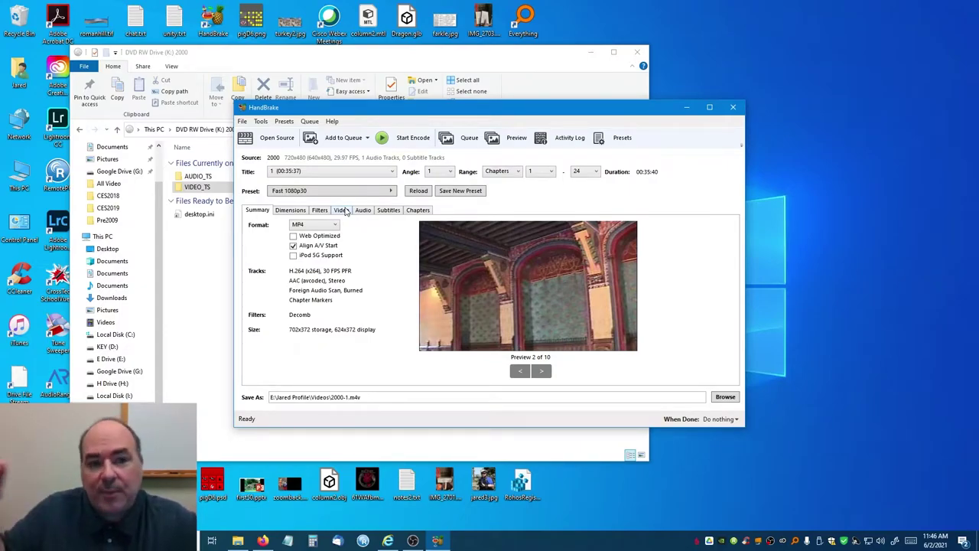
Step: Switch HandBrake's preset to General > Fast 480p30
click(343, 194)
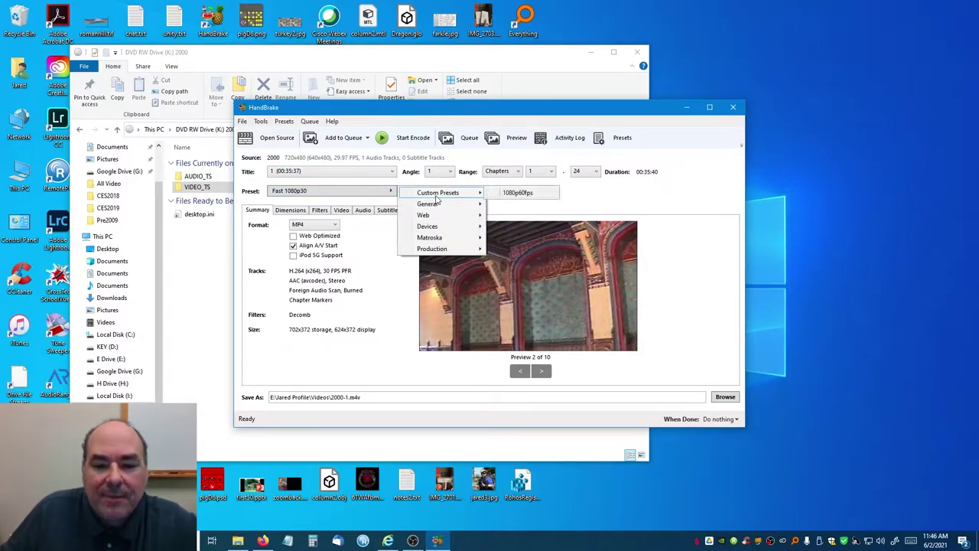
mouse_move(442, 206)
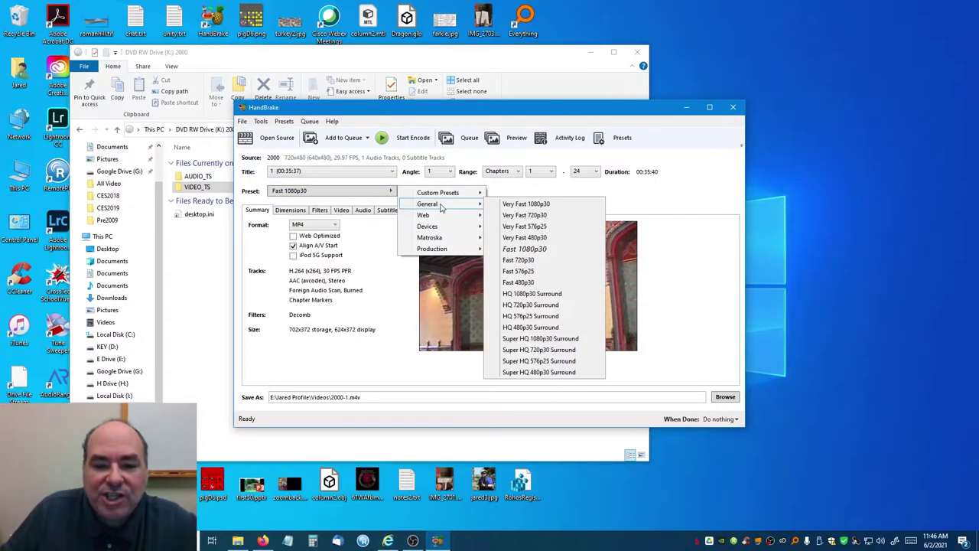
click(539, 283)
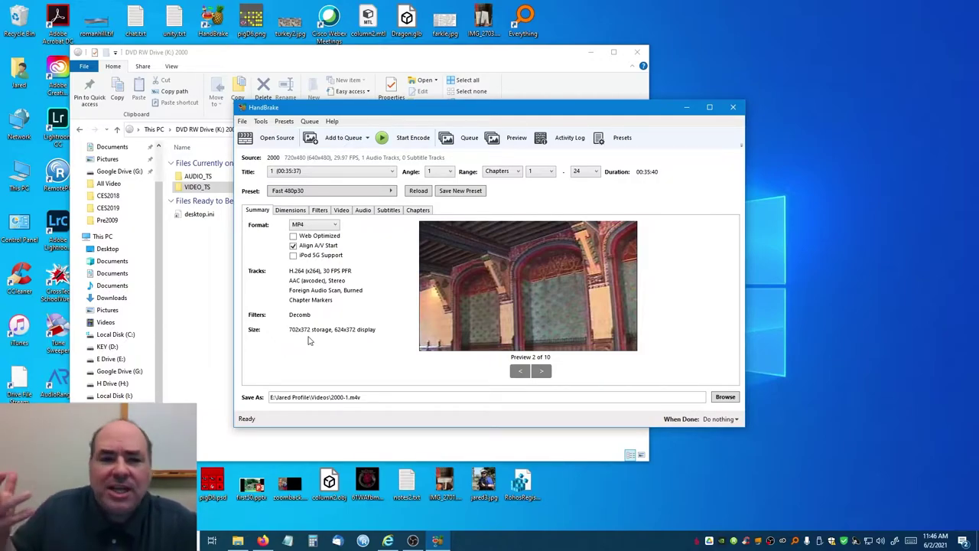
Step: Select DVD title 3 (00:34:22, chapters 1–11) so the output becomes 2000-3.m4v
click(317, 173)
click(317, 191)
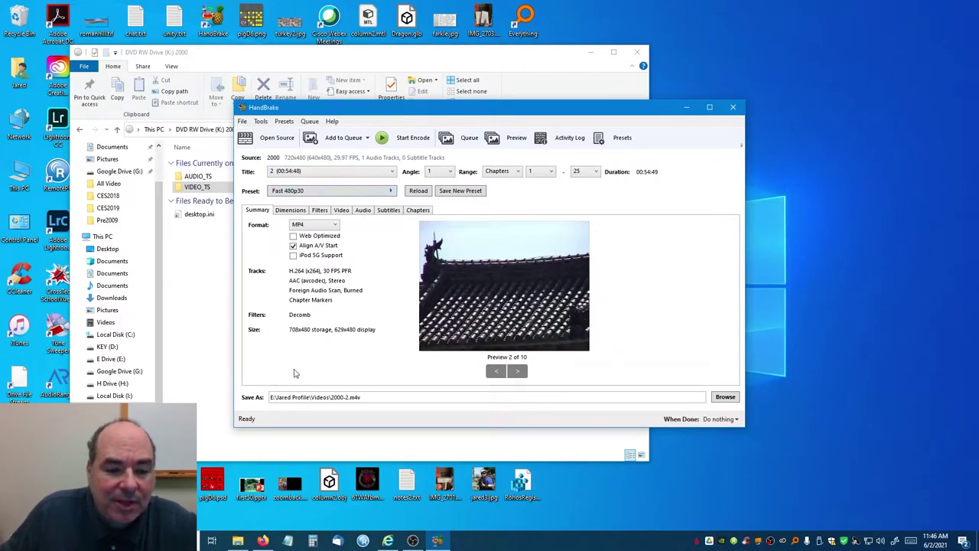
click(318, 173)
click(310, 199)
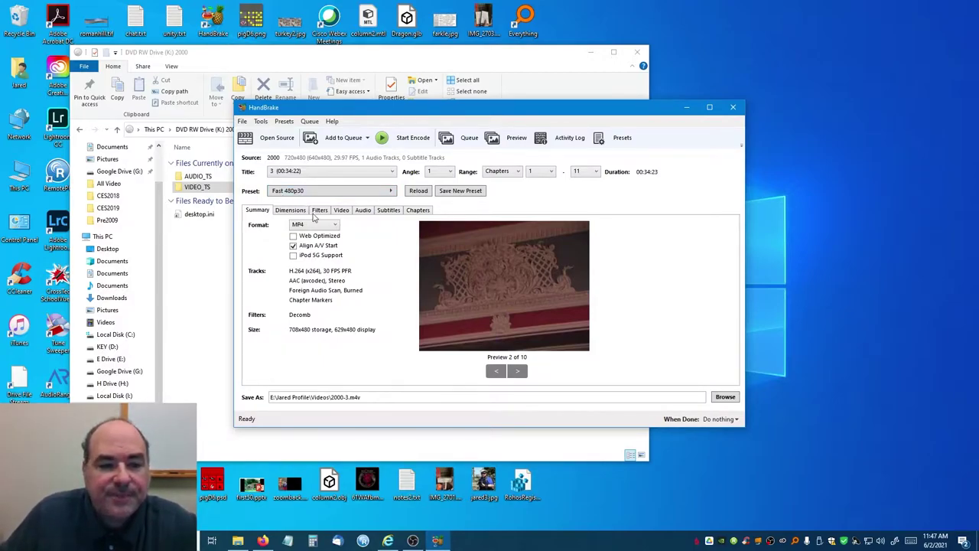
Step: Set the Video tab's Framerate (FPS) to Same as source
click(340, 211)
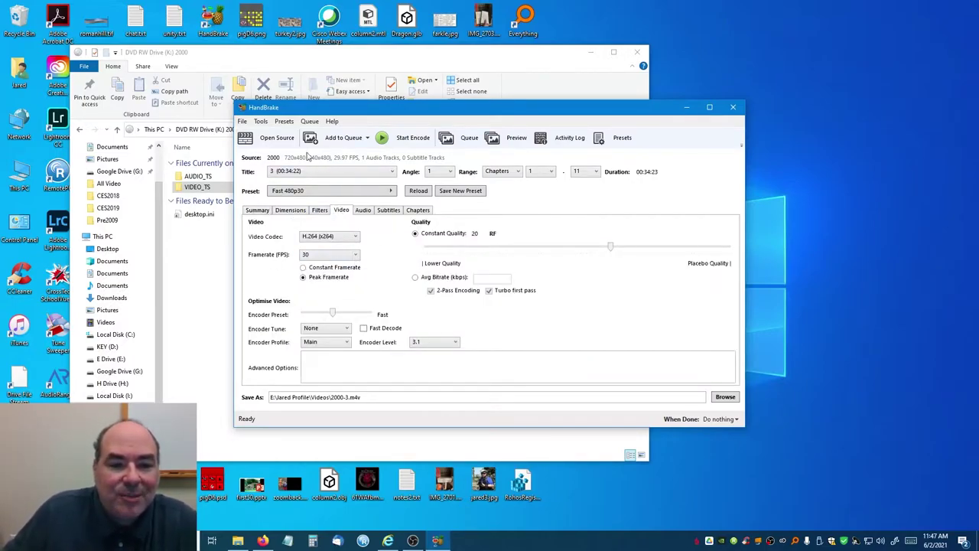
click(354, 256)
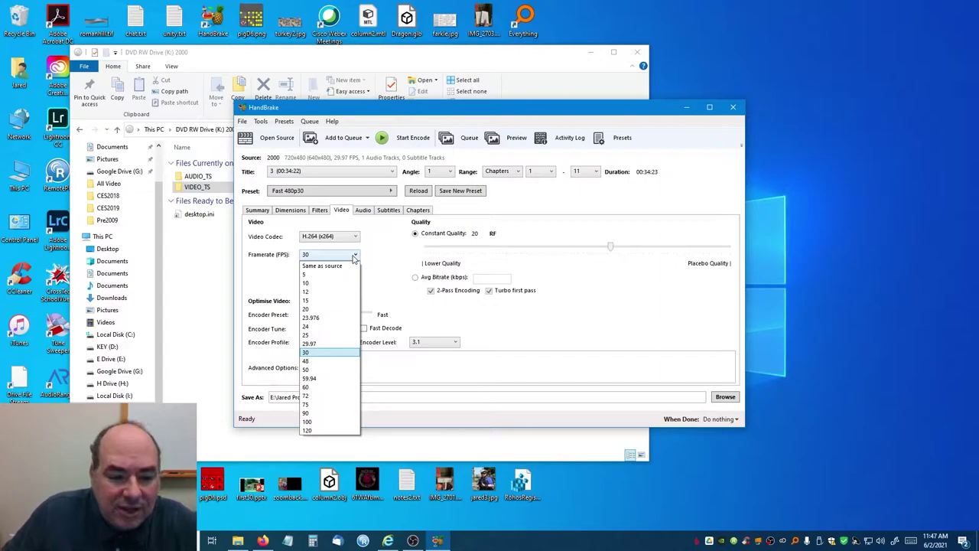
click(352, 265)
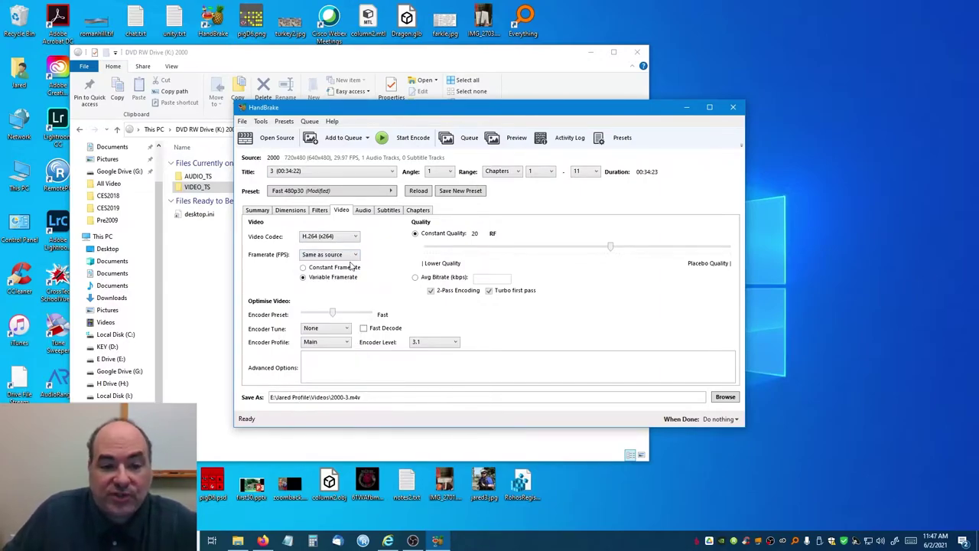
click(322, 191)
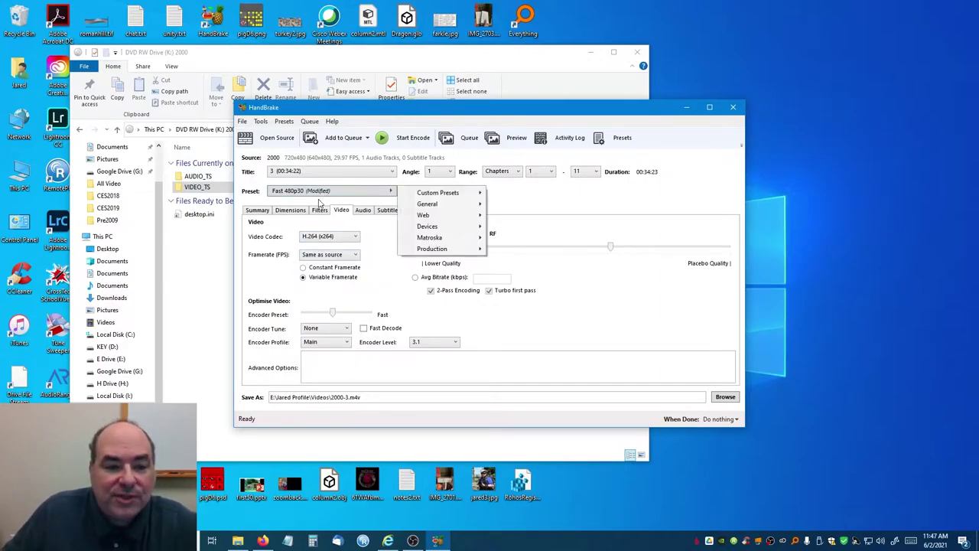
click(259, 210)
Step: Confirm title 2 (00:54:48) also keeps the Same as source framerate
click(310, 173)
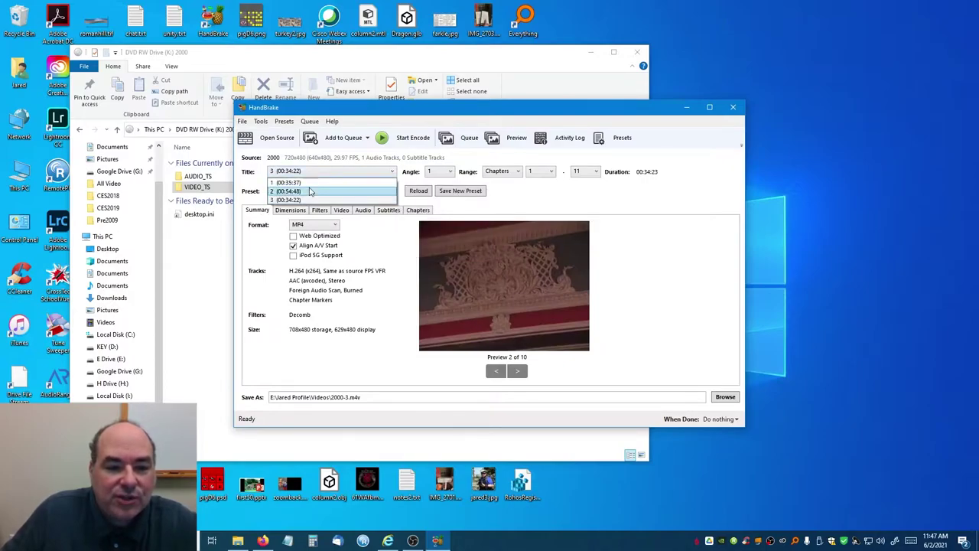
click(311, 191)
click(337, 211)
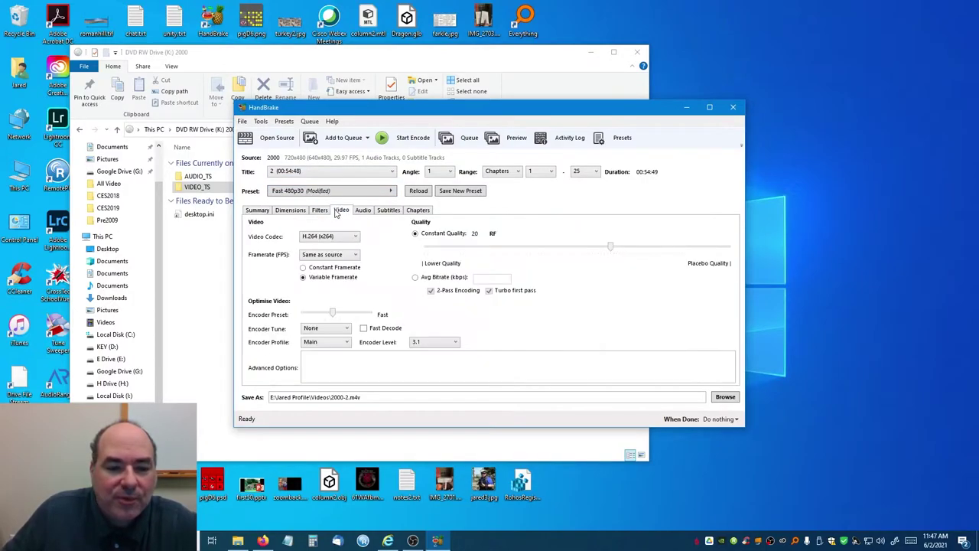
click(334, 254)
click(335, 265)
Step: Confirm title 1 (00:35:37) keeps Same as source, then reload title 3 (00:34:22)
click(313, 172)
click(306, 180)
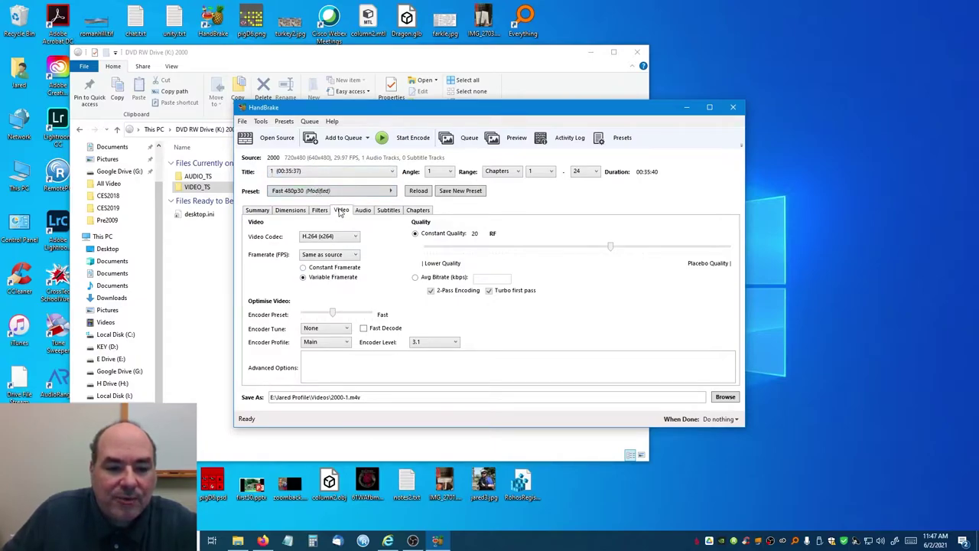
click(348, 258)
click(348, 260)
click(326, 176)
click(325, 190)
click(329, 174)
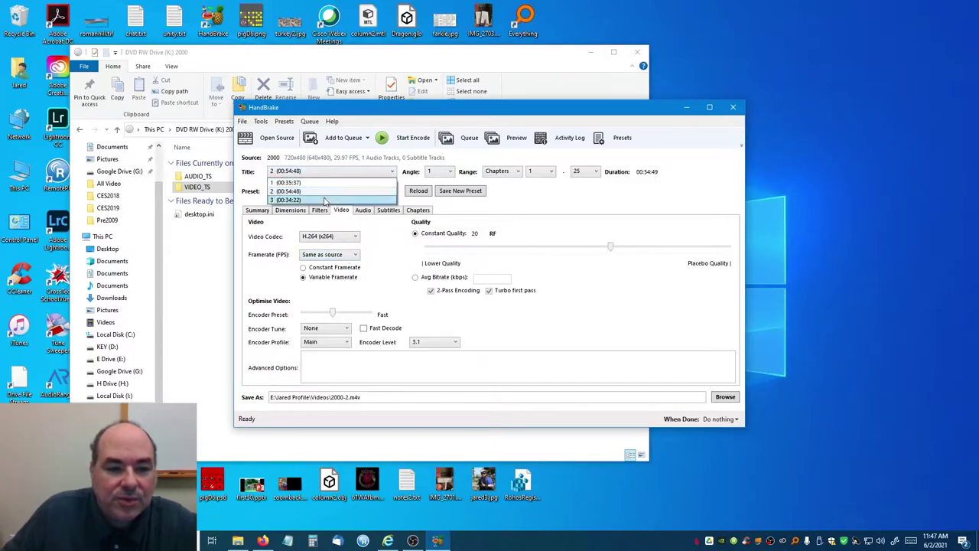
click(326, 200)
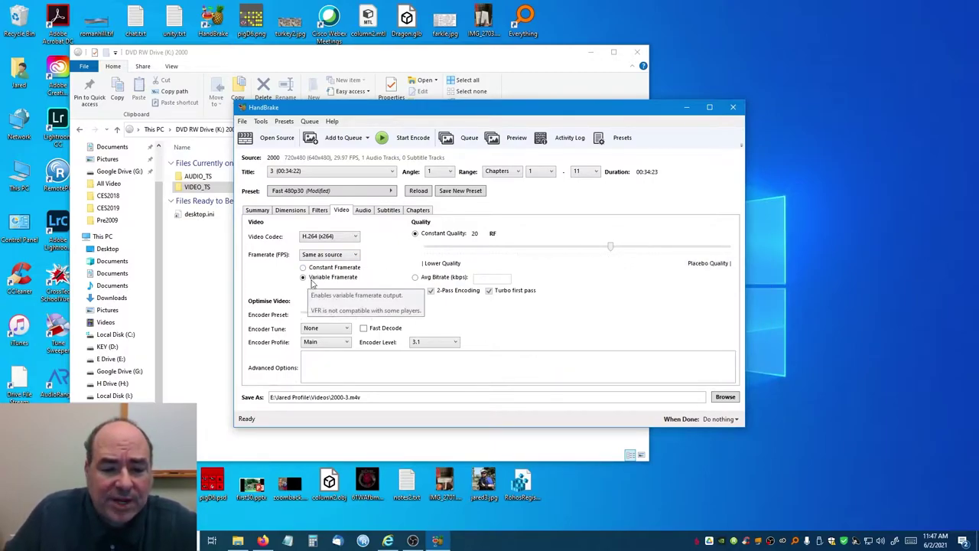
Step: Choose Constant Framerate (same as source), then select title 1 (00:35:37) for output 2000-1.m4v
click(318, 269)
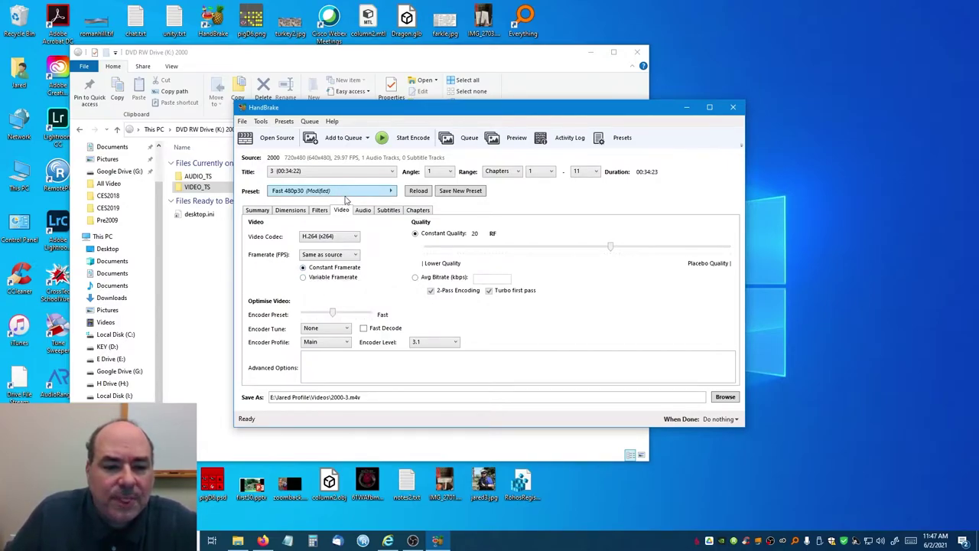
click(343, 172)
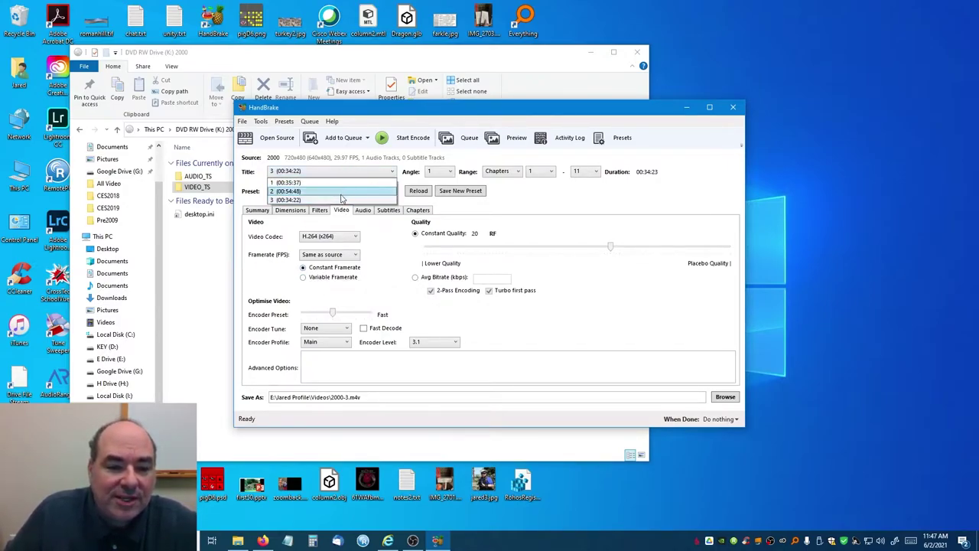
click(342, 190)
click(342, 172)
click(343, 182)
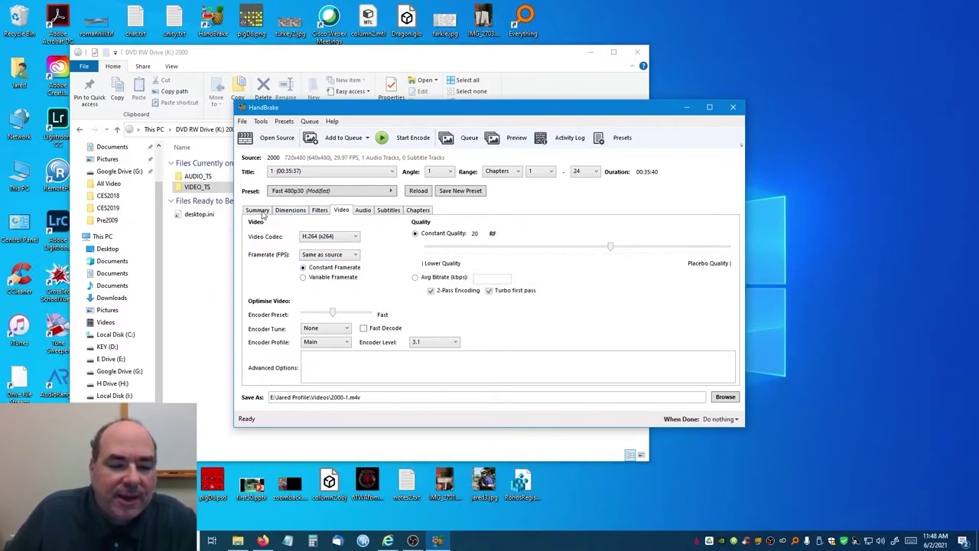
Step: Review title 1's Deinterlace choices (Off, Yadif, Decomb) on the Filters tab, keeping Decomb
click(315, 211)
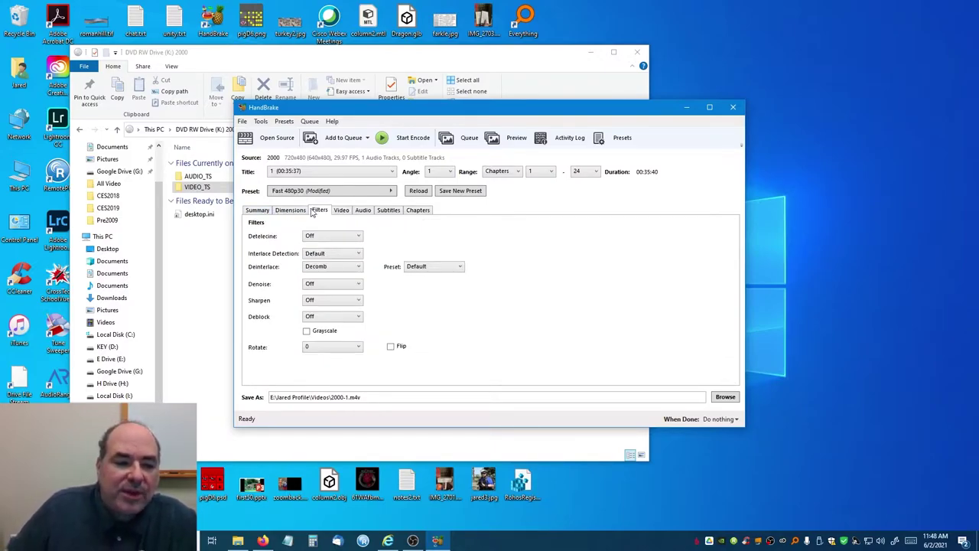
click(332, 269)
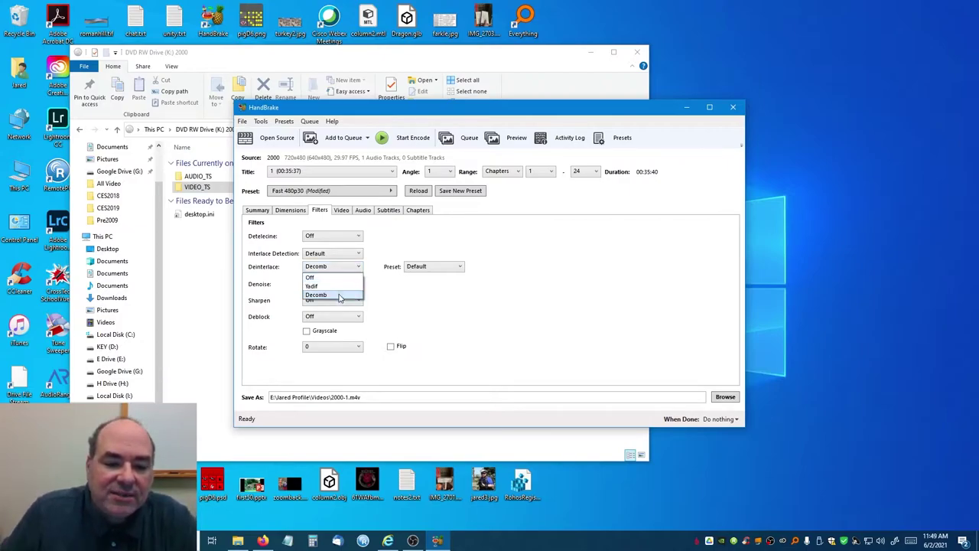
click(340, 296)
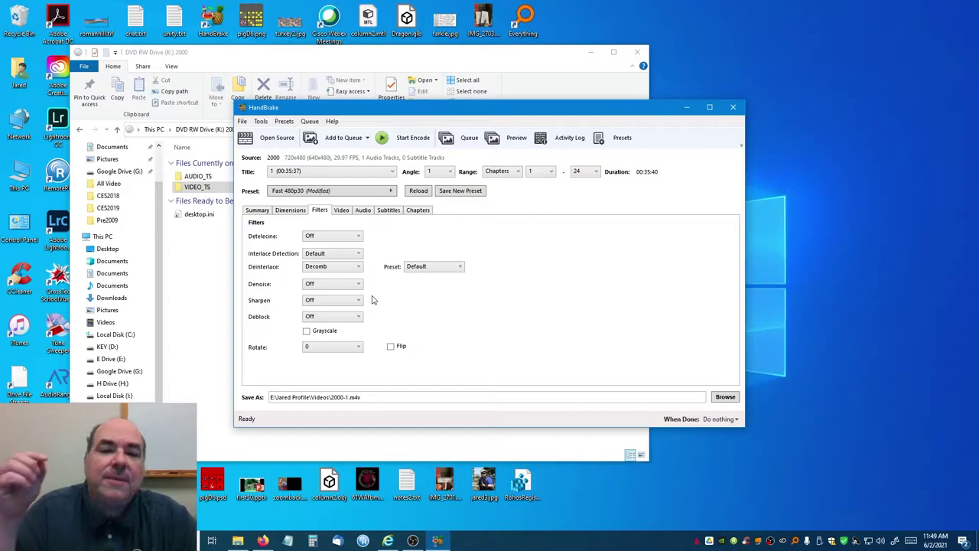
click(357, 269)
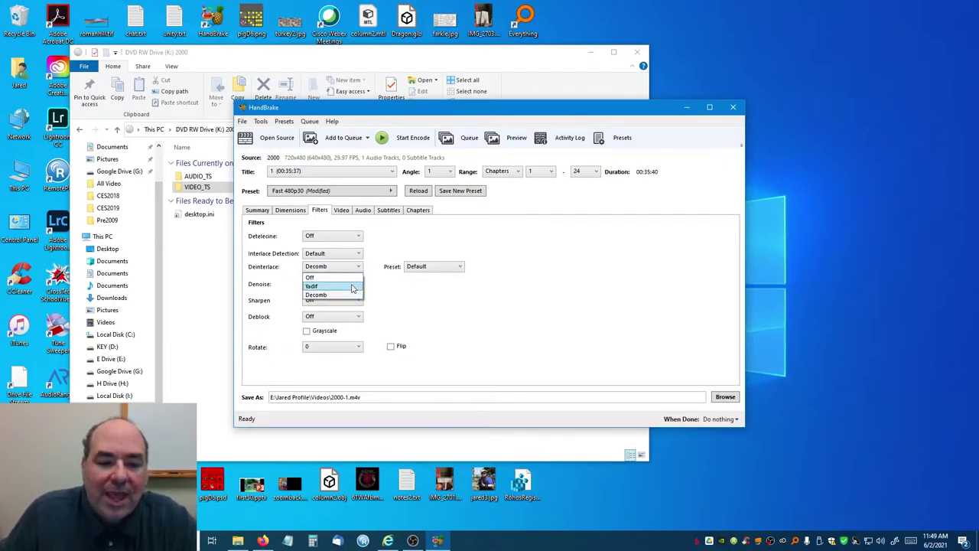
click(386, 292)
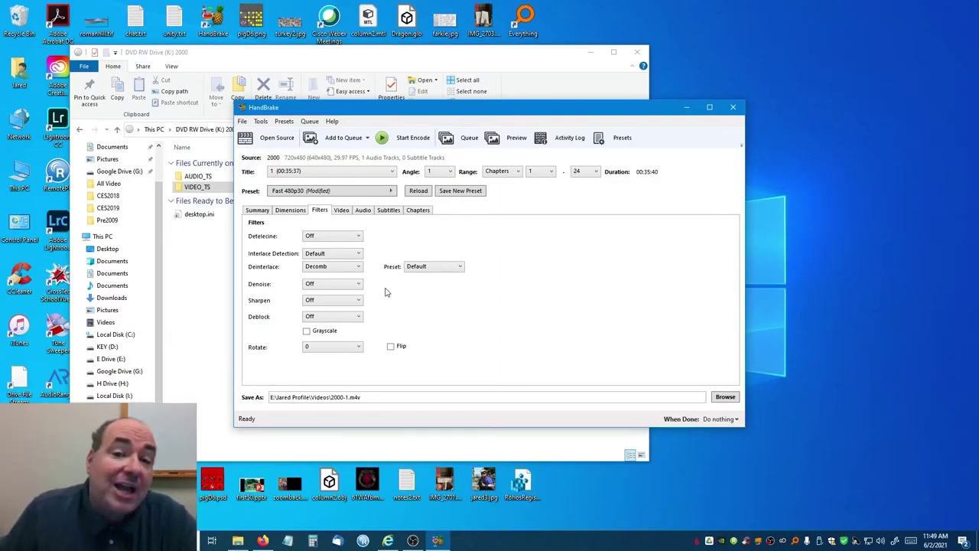
mouse_move(356, 284)
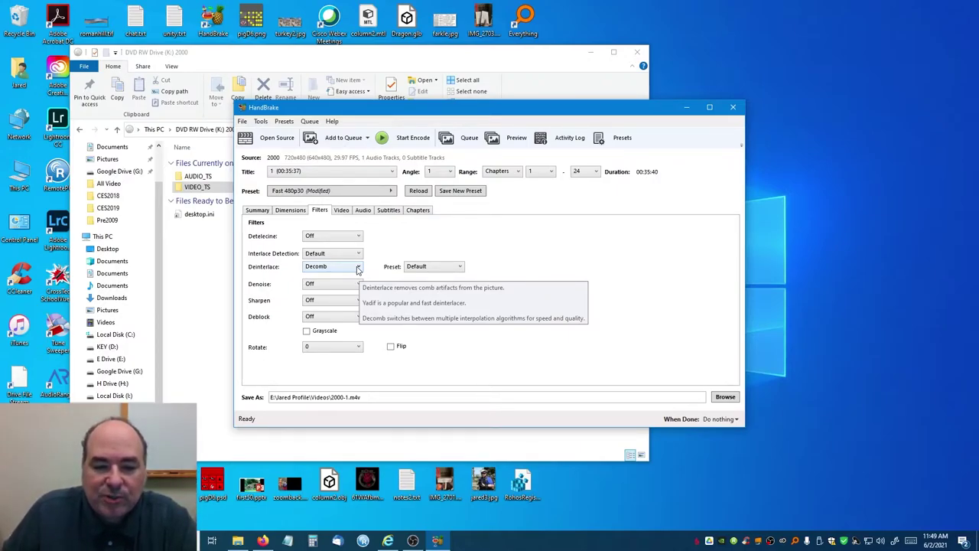
Step: Set Deinterlace to Off and reopen the list to confirm it stayed Off
click(357, 269)
click(353, 279)
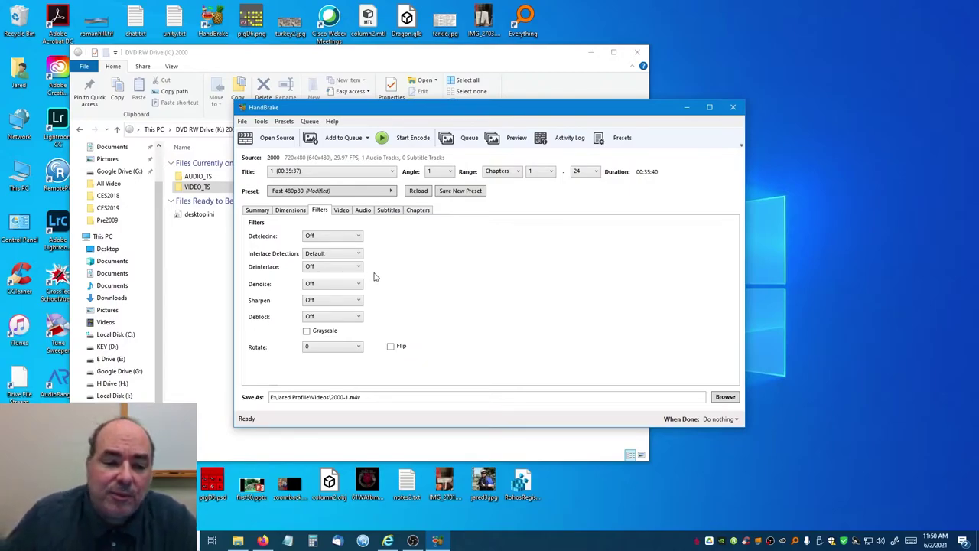
click(356, 268)
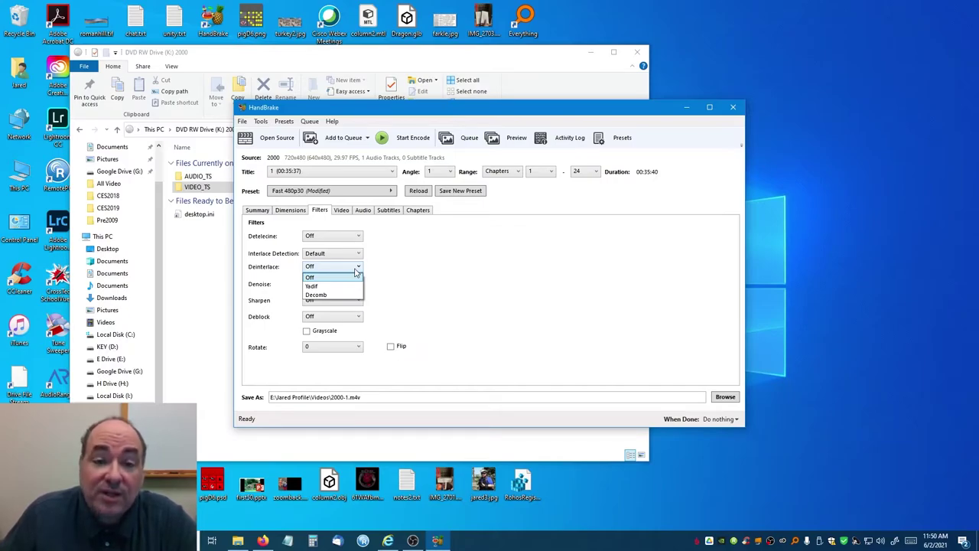
click(450, 282)
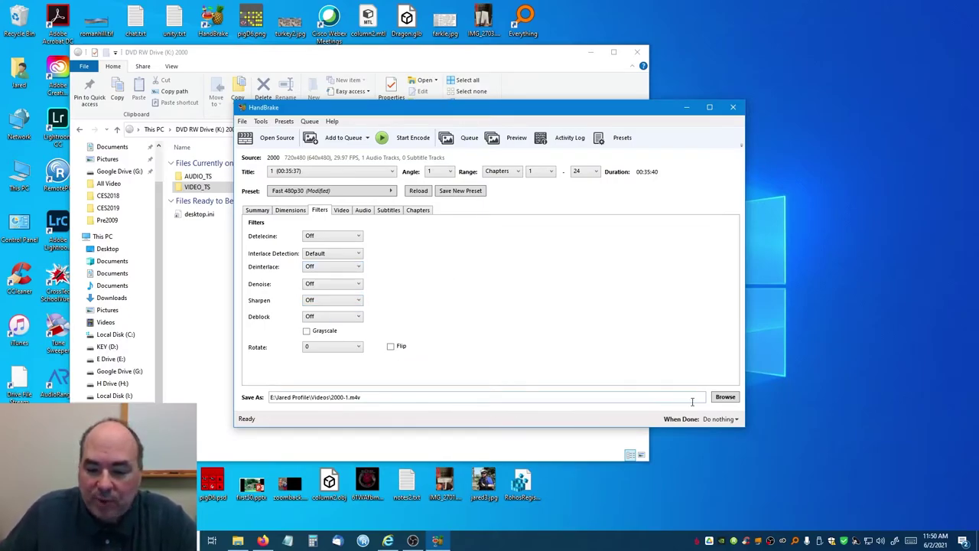
Step: Save title 1's output as 2000-1.m4v in the From DVD folder under Videos
click(719, 398)
scroll(451, 254, down, 10)
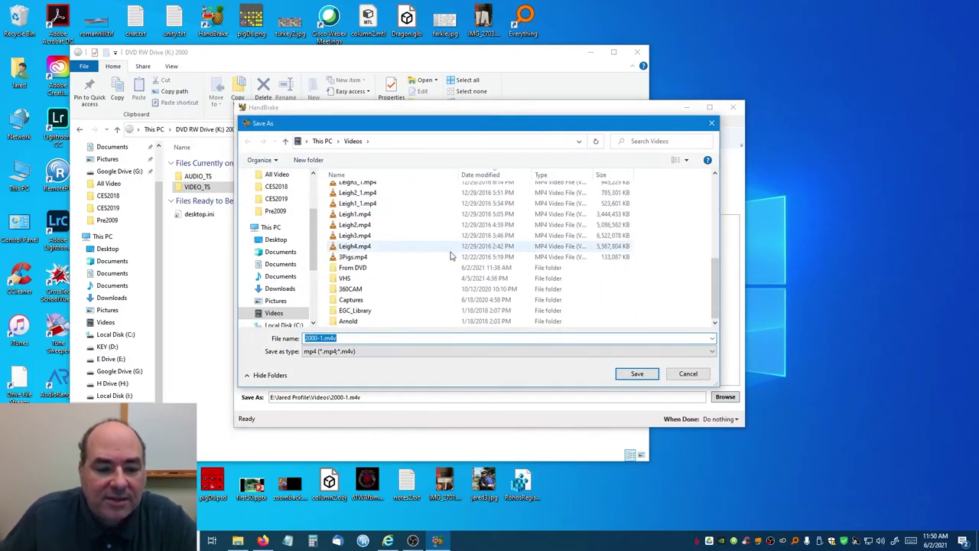
double_click(353, 267)
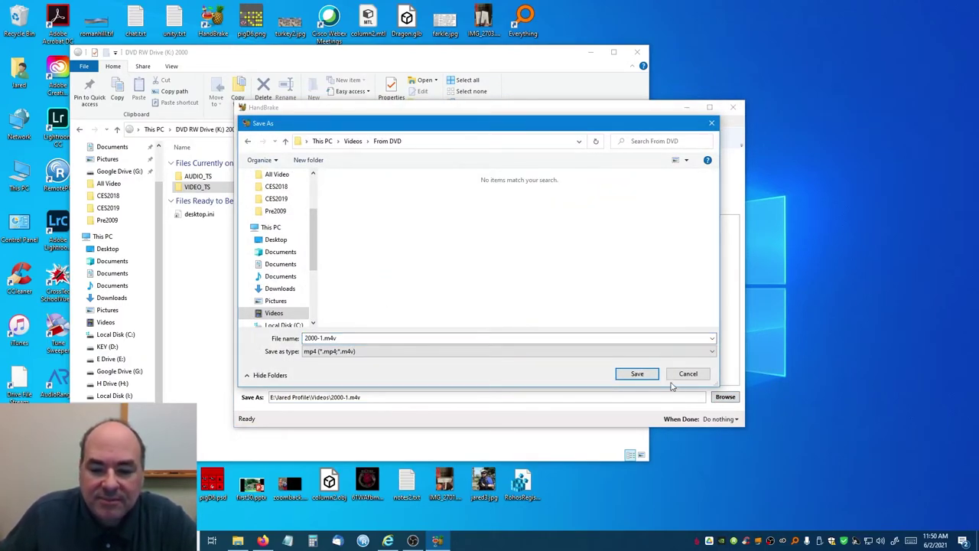
click(641, 376)
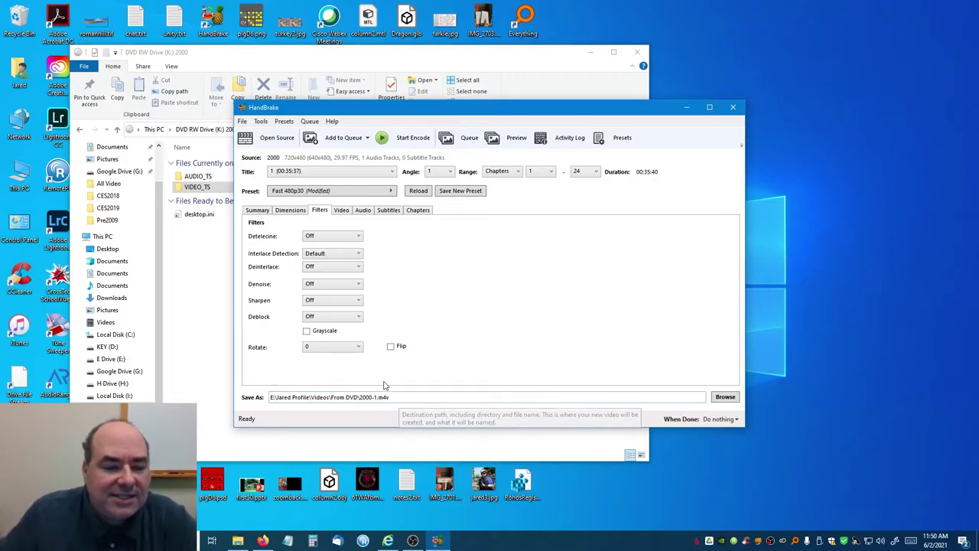
Step: Look over title 1's Summary, Dimensions and Filters settings
click(255, 210)
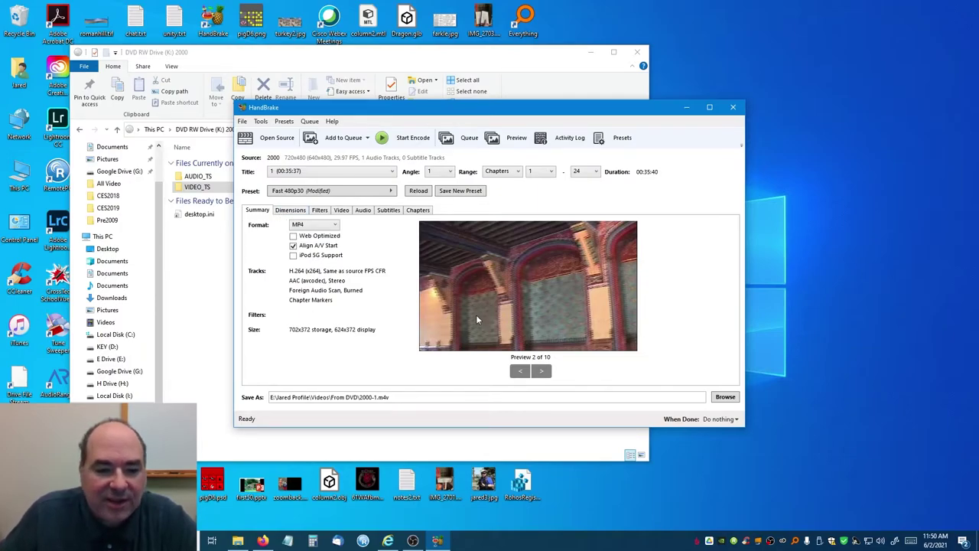
click(290, 209)
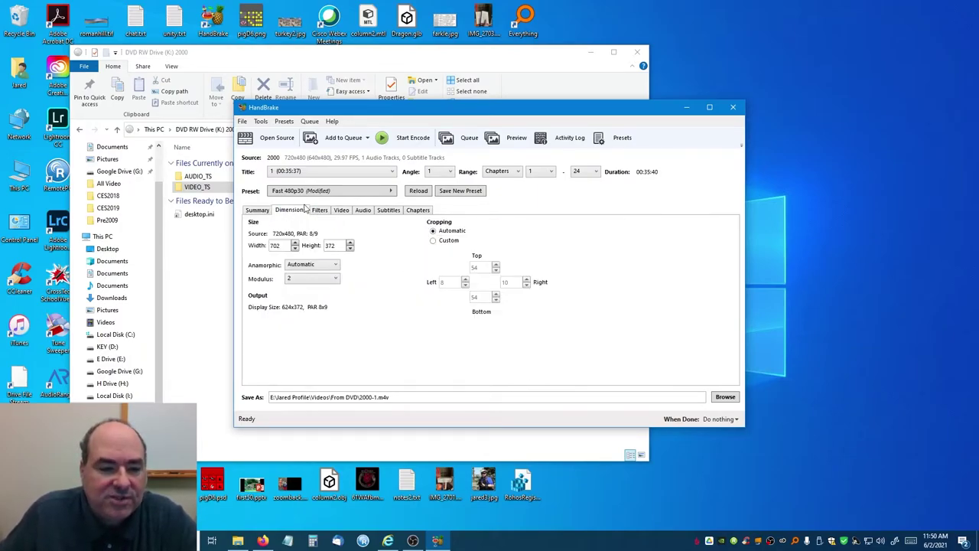
click(327, 211)
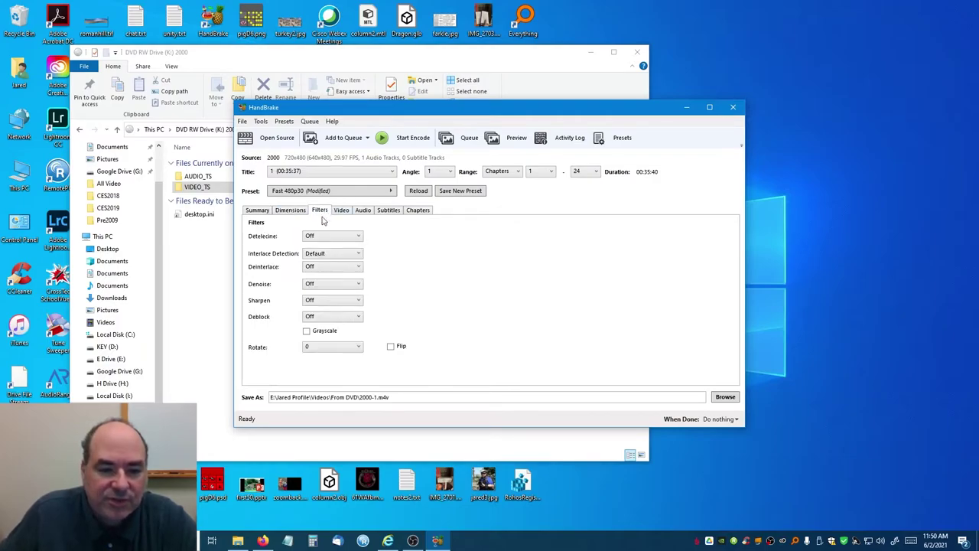
Step: Switch the source to title 3 (00:34:22), briefly passing through title 2
click(331, 173)
click(329, 188)
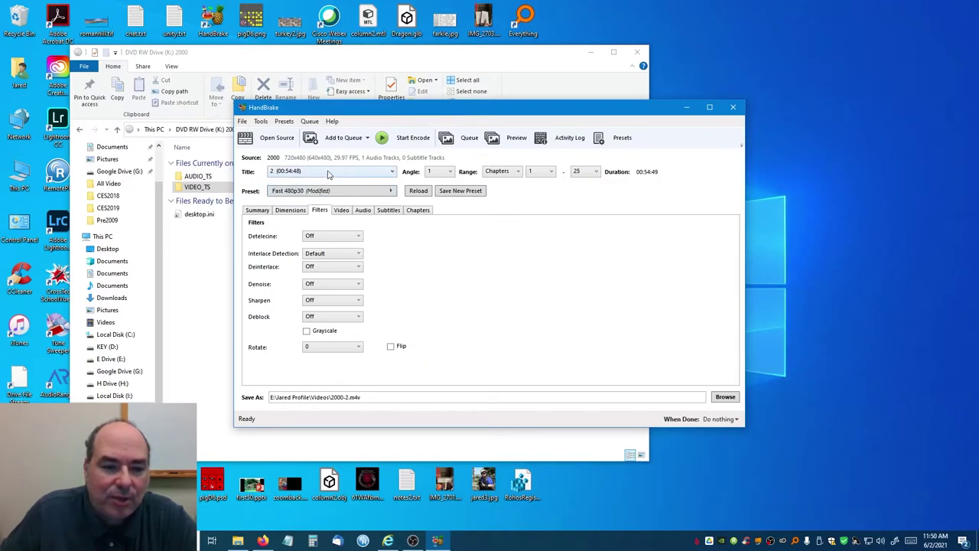
click(329, 174)
click(319, 200)
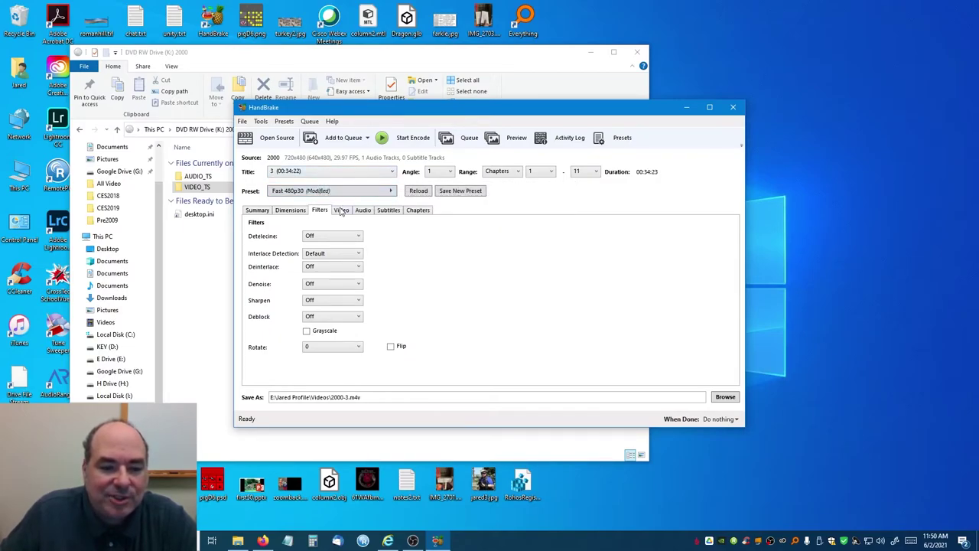
Step: Keep H.264 (x264) as the video codec and review the Audio, Subtitles and 11 chapters
click(340, 211)
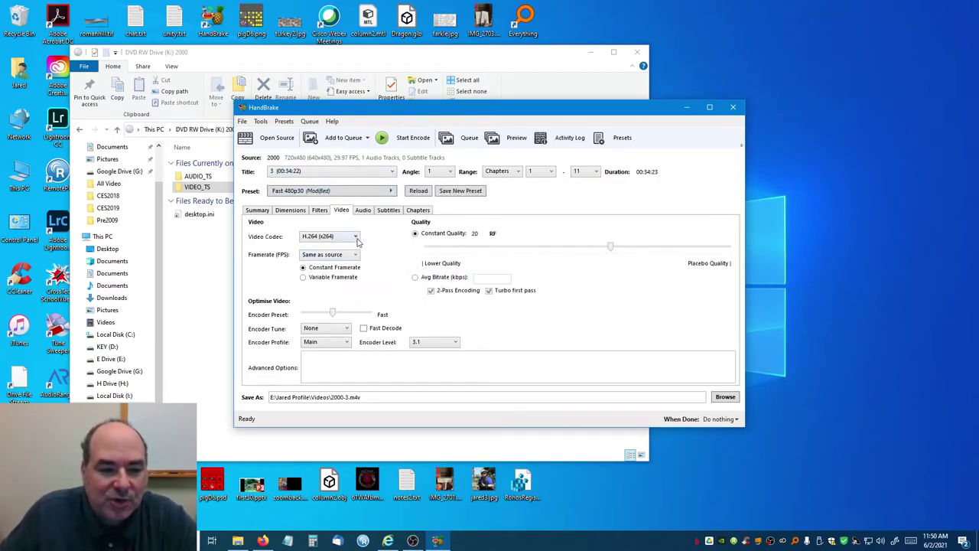
click(355, 238)
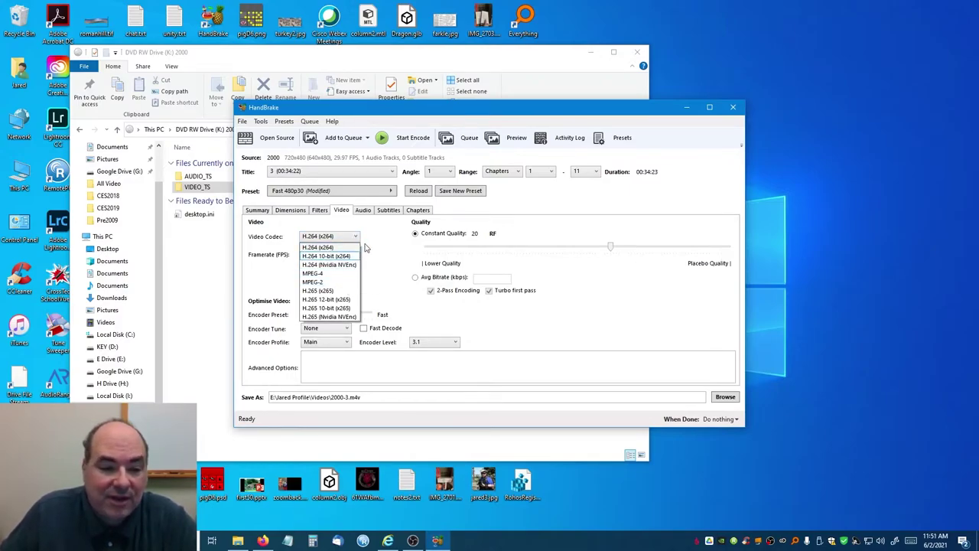
click(370, 241)
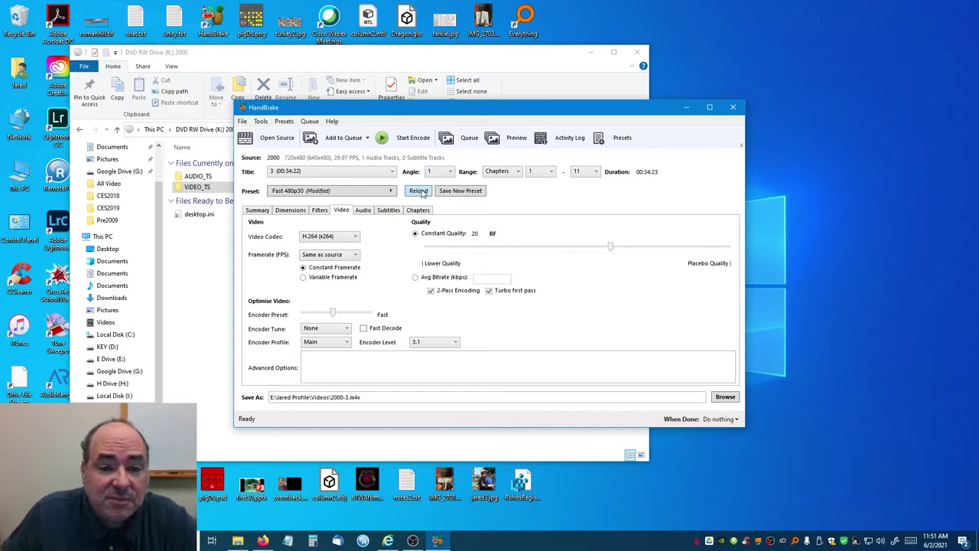
click(364, 211)
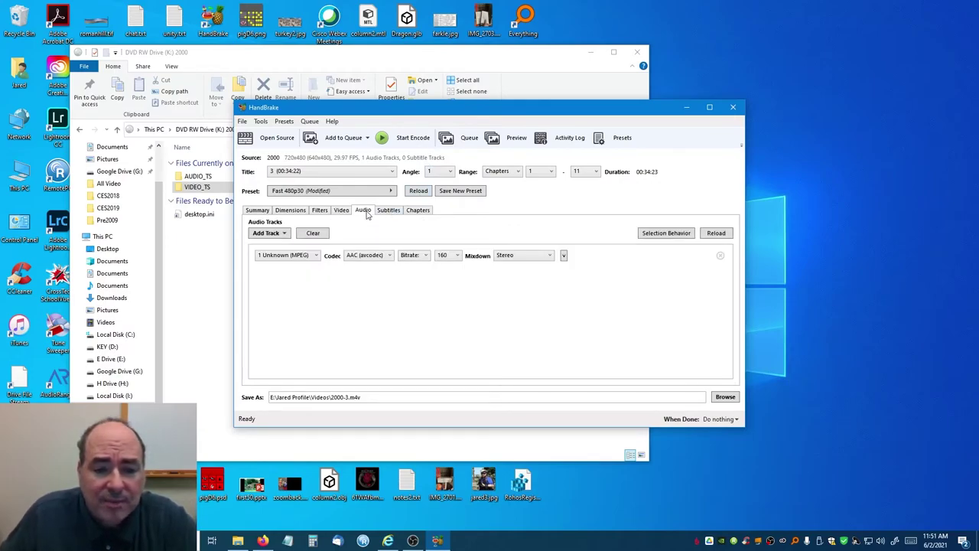
click(388, 212)
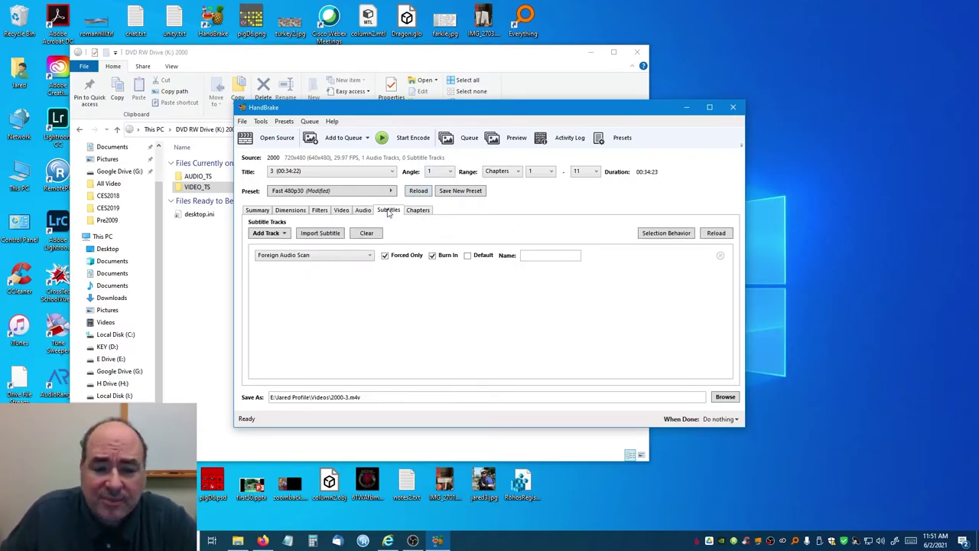
click(417, 211)
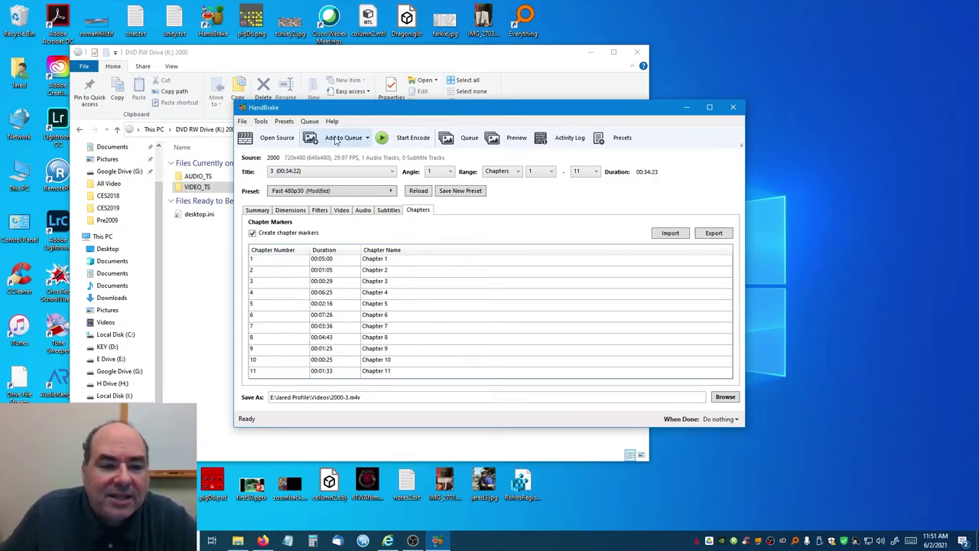
Step: Queue title 1 as 2000-1.m4v and check the job in the queue
click(355, 172)
click(321, 180)
click(339, 139)
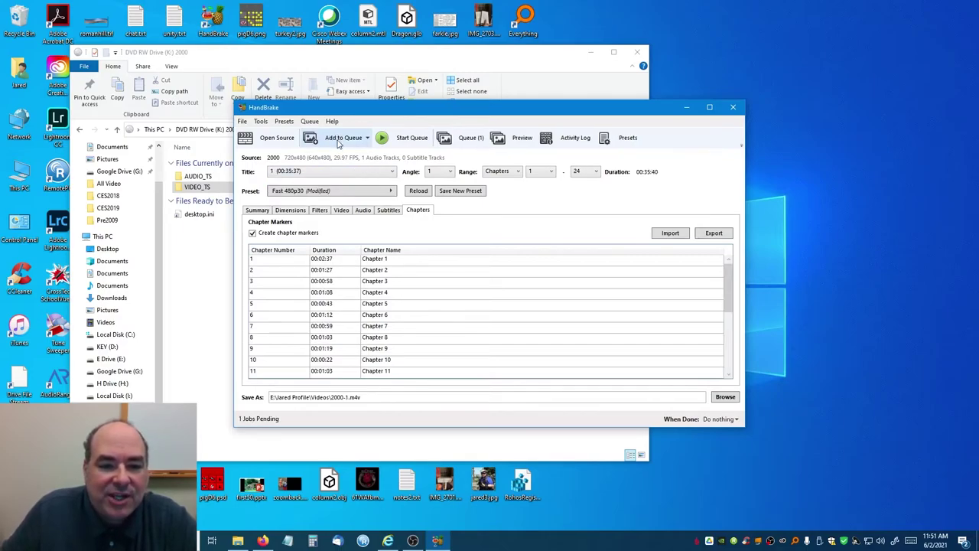
click(456, 139)
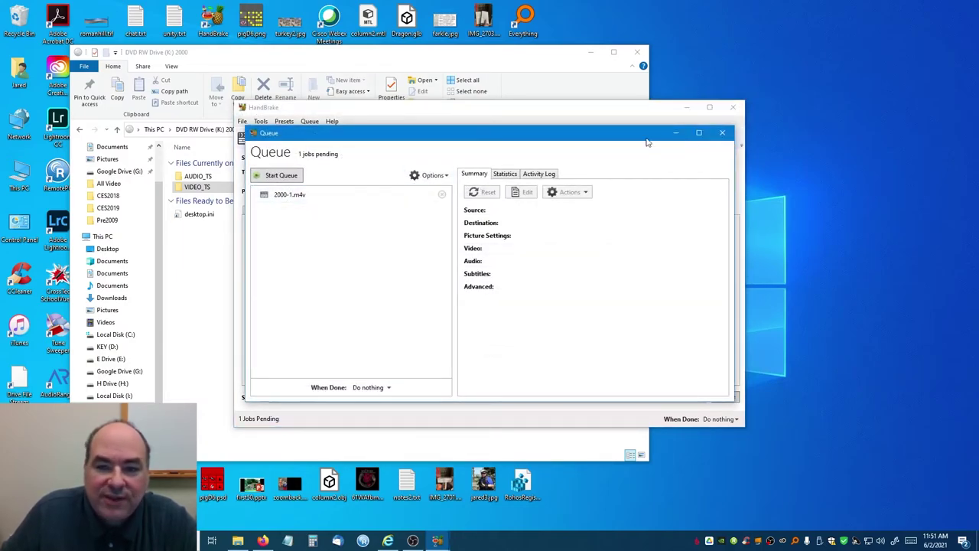
click(723, 134)
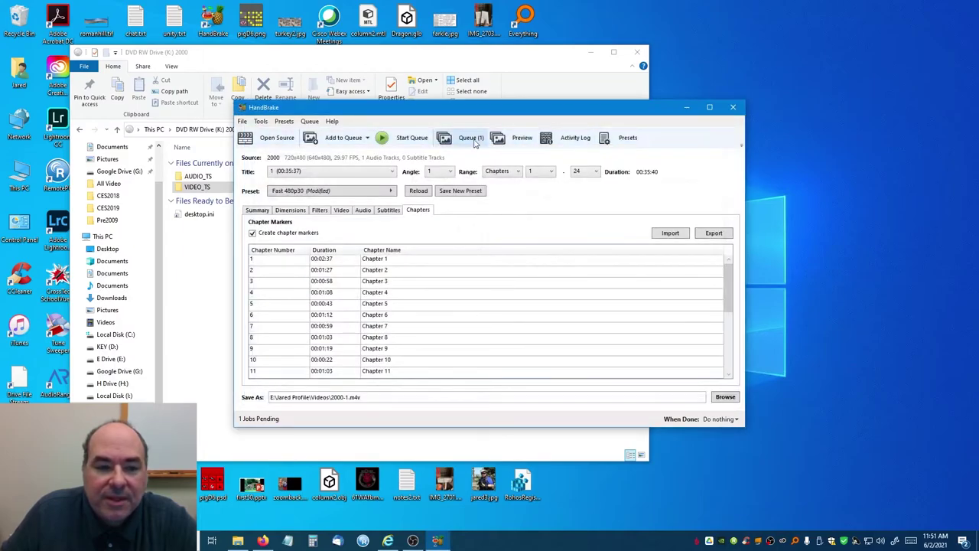
Step: Queue title 2 as 2000-2.m4v and check that both jobs are listed
click(337, 173)
click(319, 191)
click(348, 137)
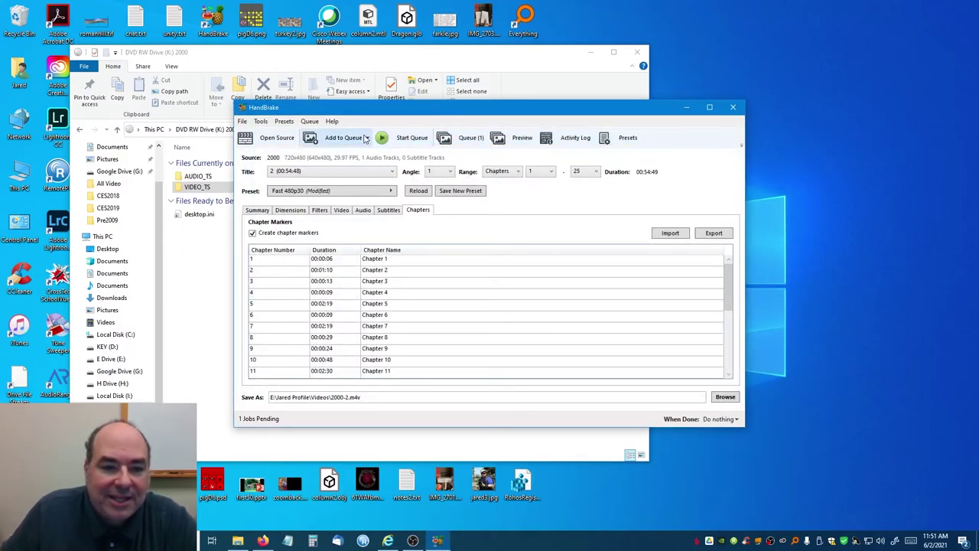
click(472, 140)
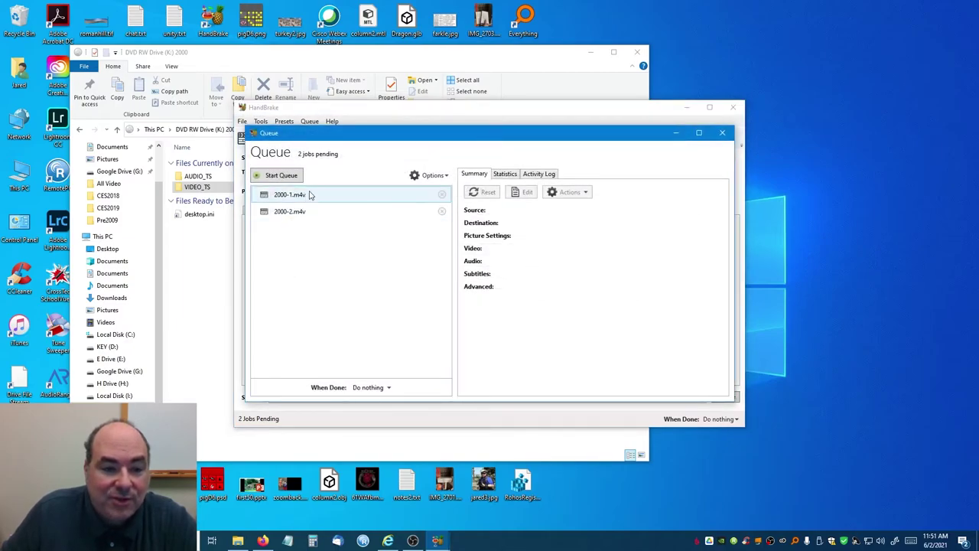
click(722, 133)
Step: Select title 3 and view the queue listing all three jobs, including 2000-3.m4v
click(299, 176)
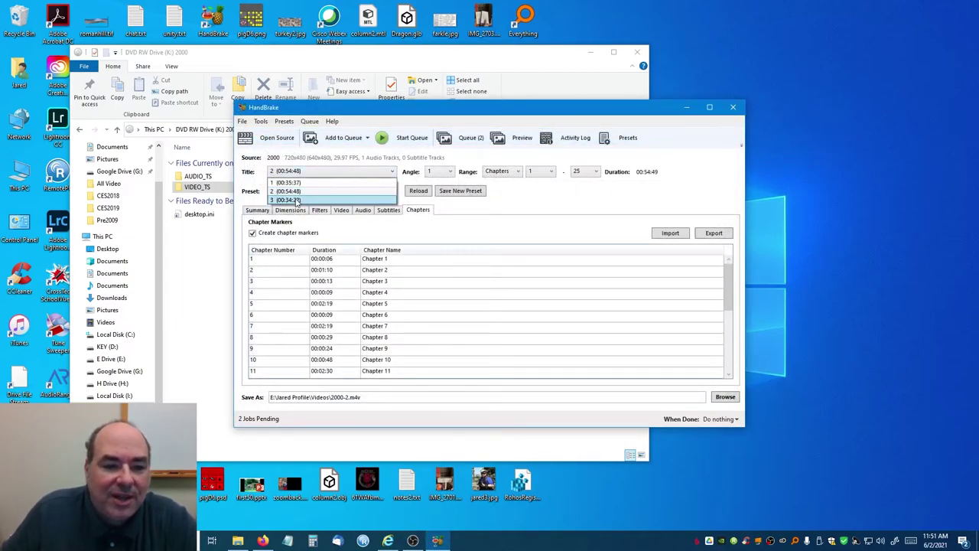
click(297, 201)
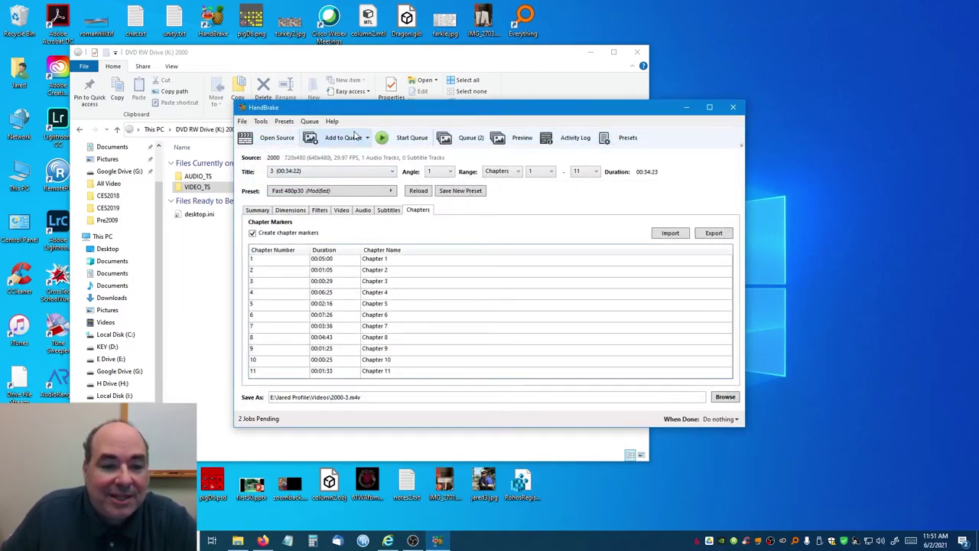
click(472, 138)
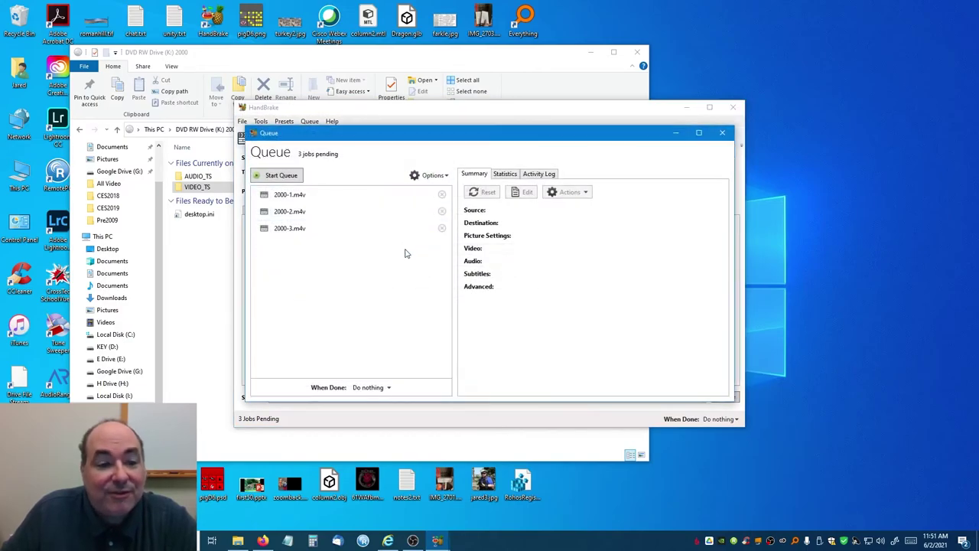
Step: Start encoding the three queued jobs
click(293, 176)
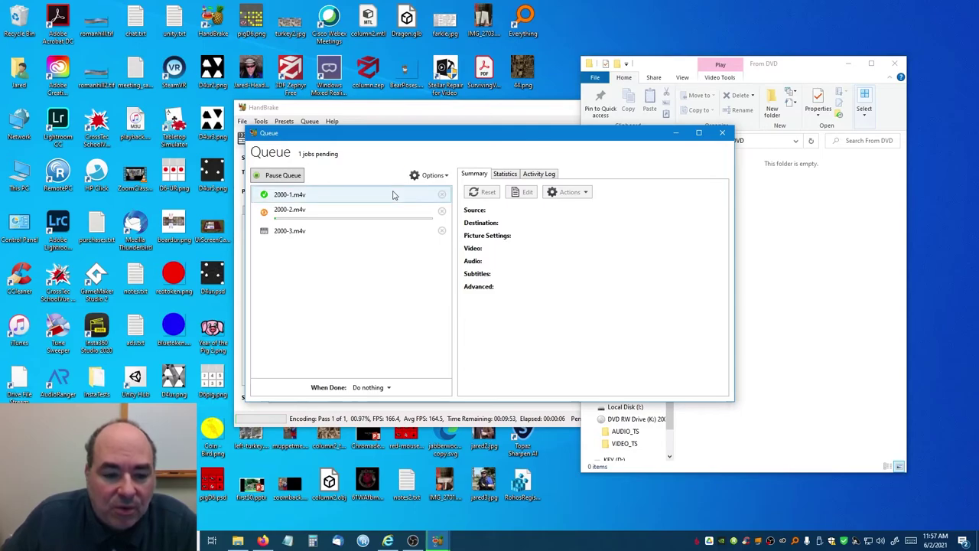
Step: Check the finished 2000-1.m4v job details and open the Videos folder in File Explorer
click(330, 200)
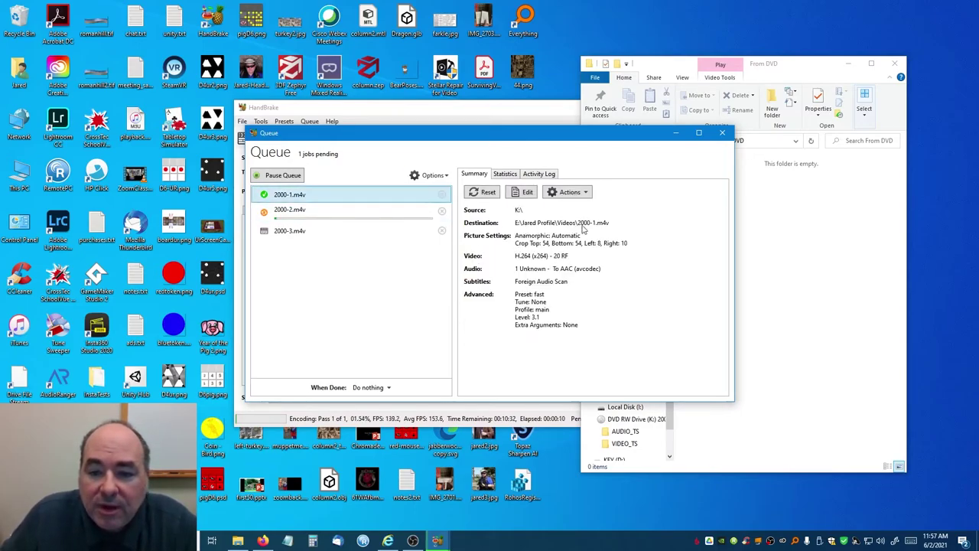
click(777, 235)
click(695, 141)
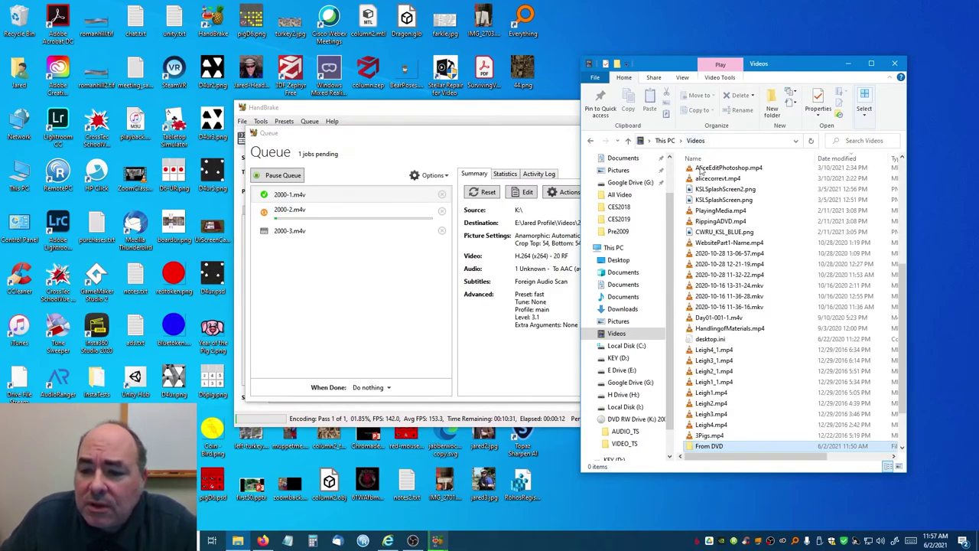
scroll(762, 221, down, 1)
scroll(765, 255, up, 2)
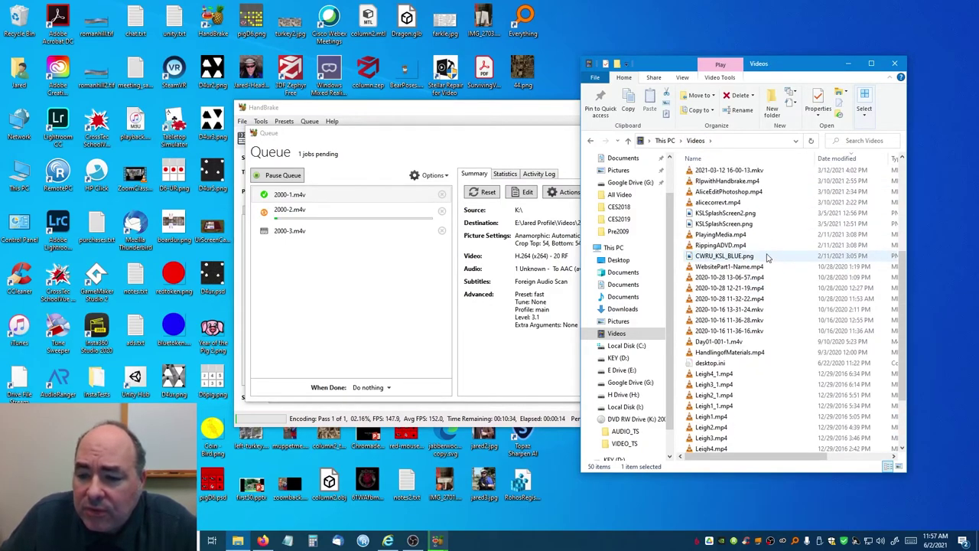
Step: Sort Videos by Date modified, newest first, and widen the window to show more columns
click(845, 158)
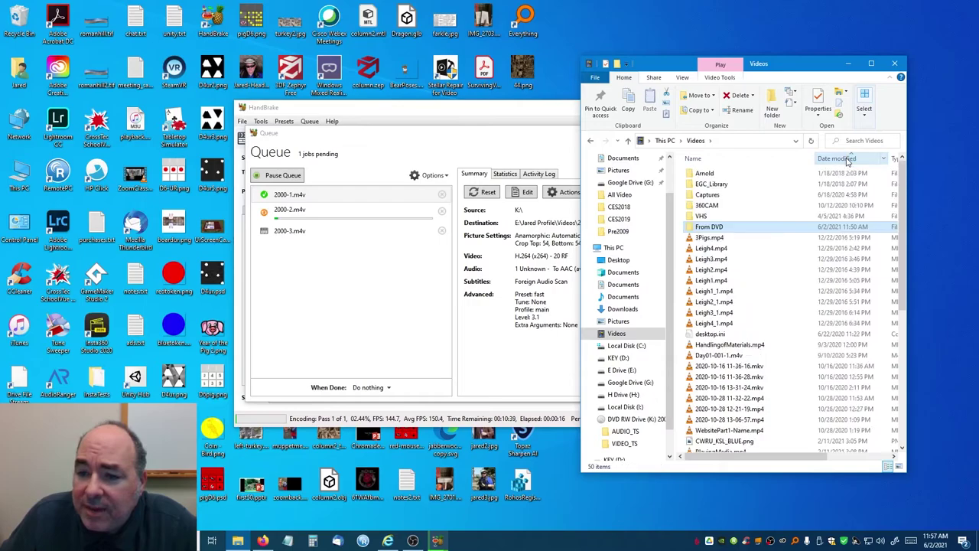
click(838, 158)
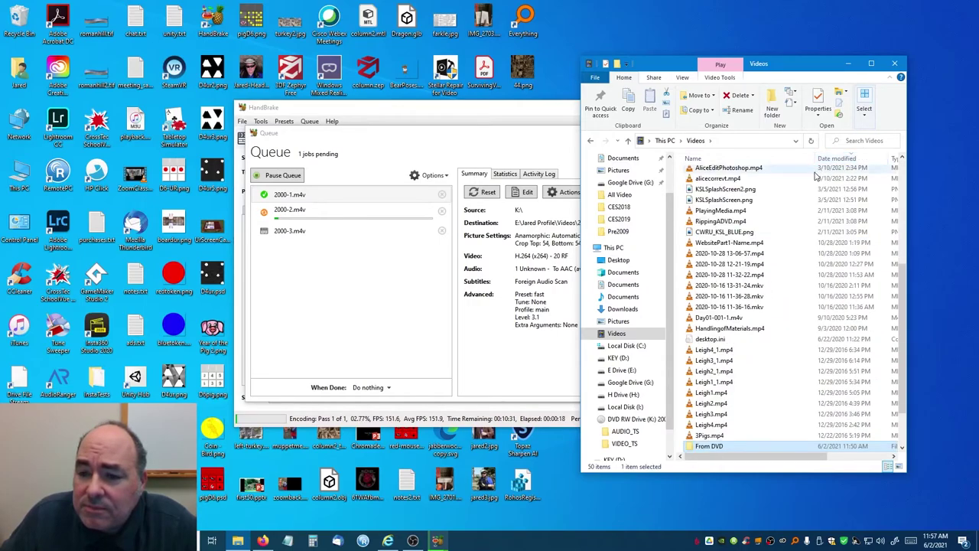
scroll(816, 176, up, 8)
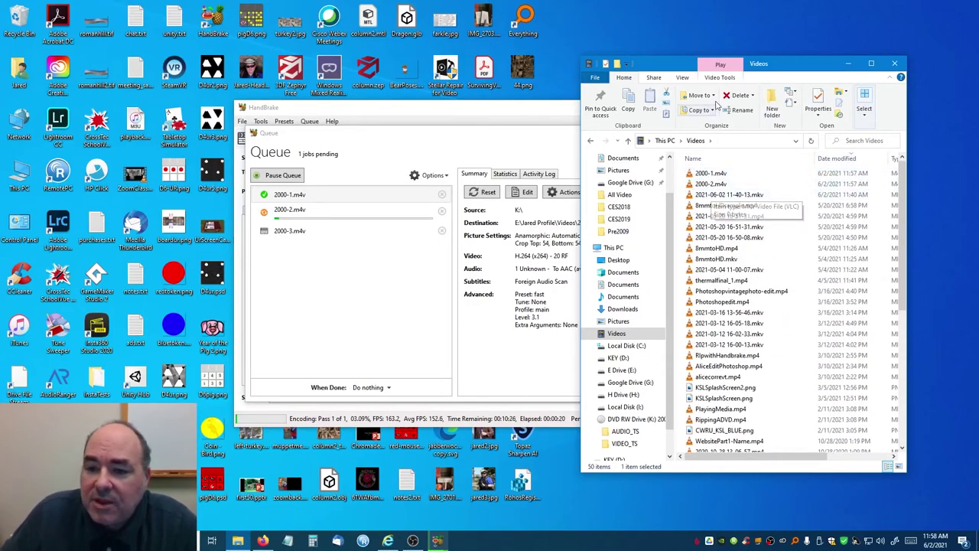
drag(676, 67, 651, 70)
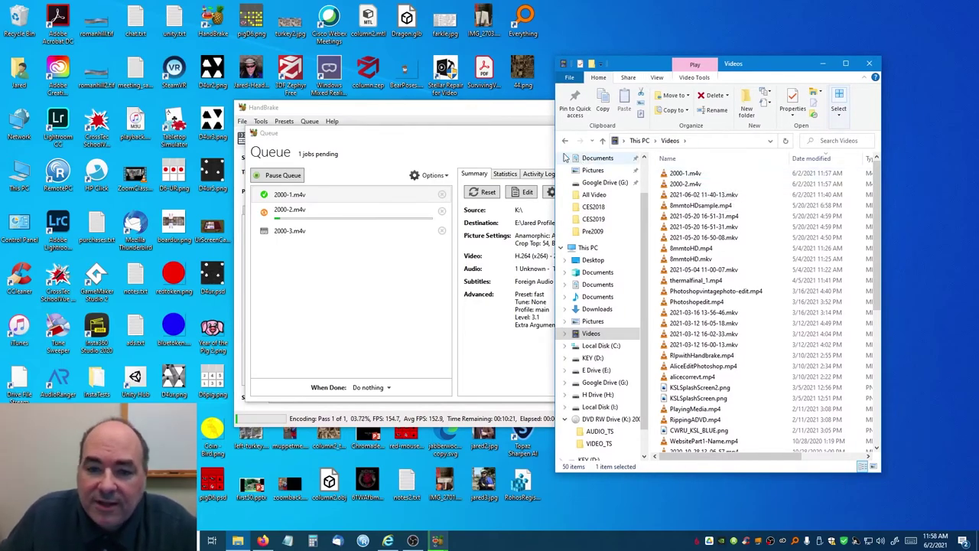
mouse_move(521, 158)
mouse_down()
mouse_move(428, 161)
mouse_move(508, 165)
mouse_up()
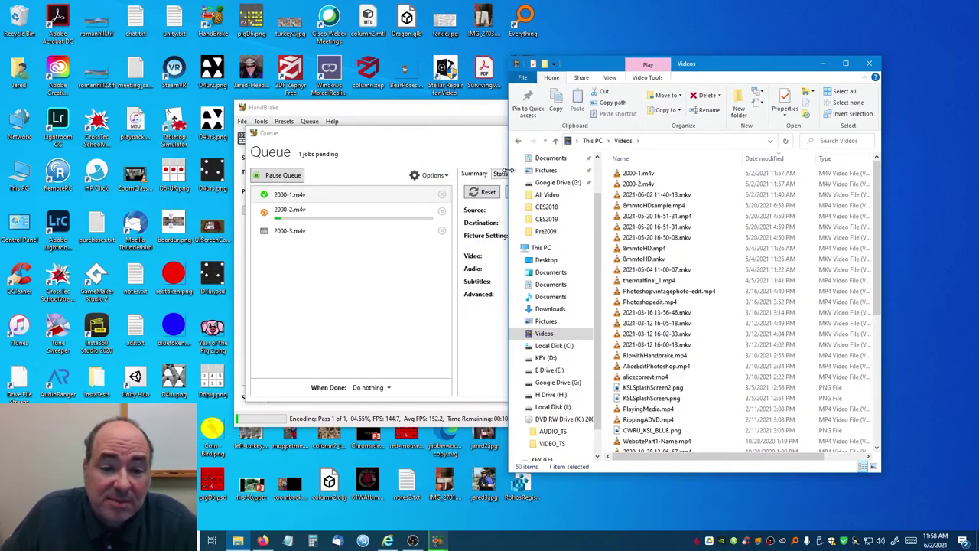
Step: Play 2000-1.m4v in VLC and display the video at its native size
click(652, 175)
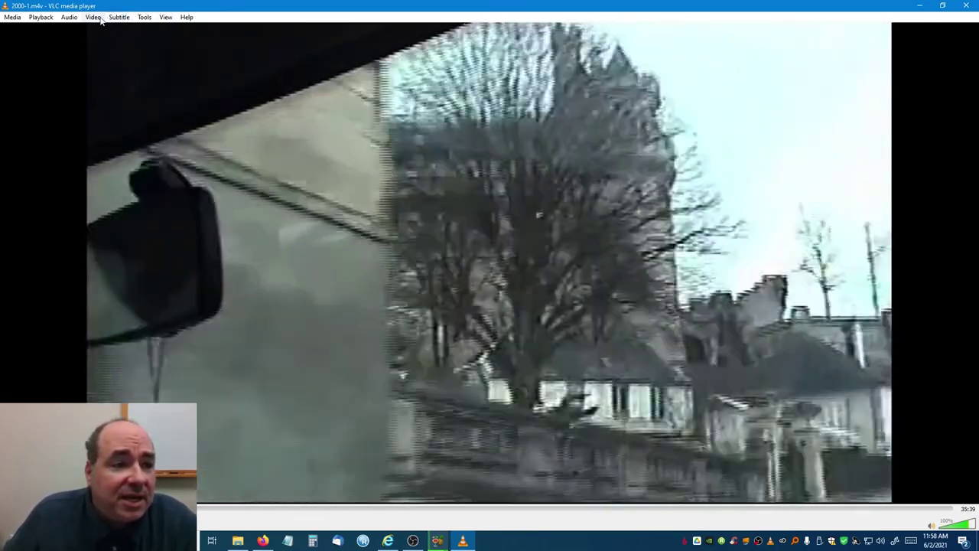
click(92, 17)
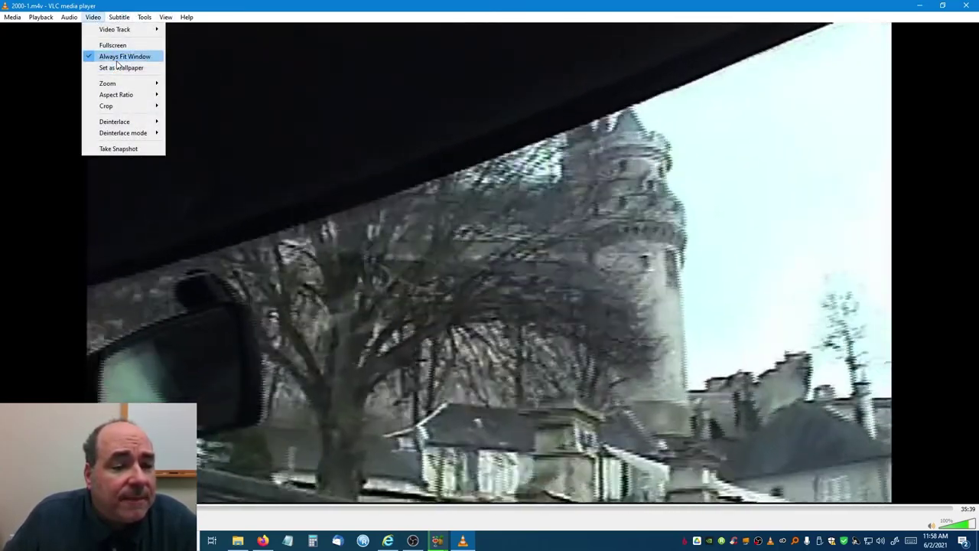
click(117, 59)
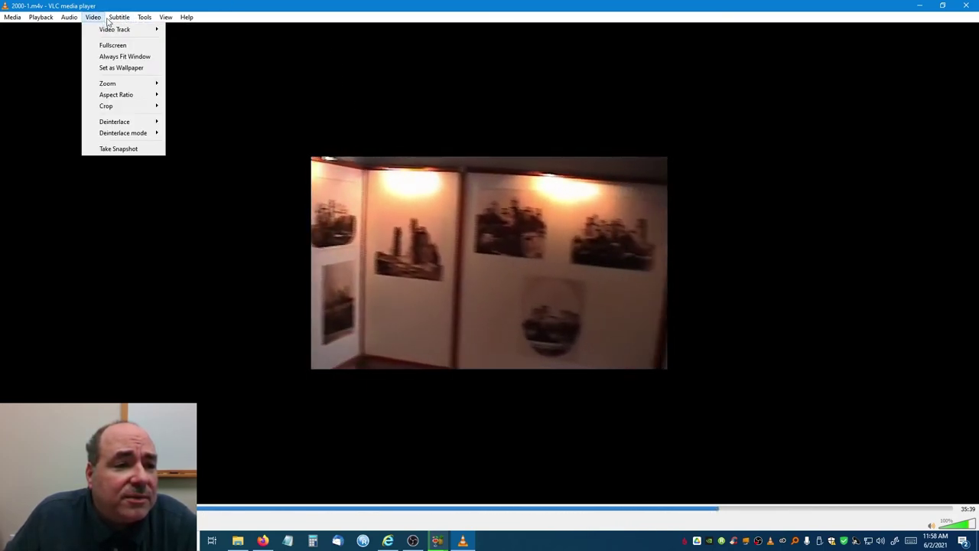
Step: Check 2000-1.m4v's General and Codec media information, then seek to Chapter 13 near 14:29
click(144, 17)
click(158, 51)
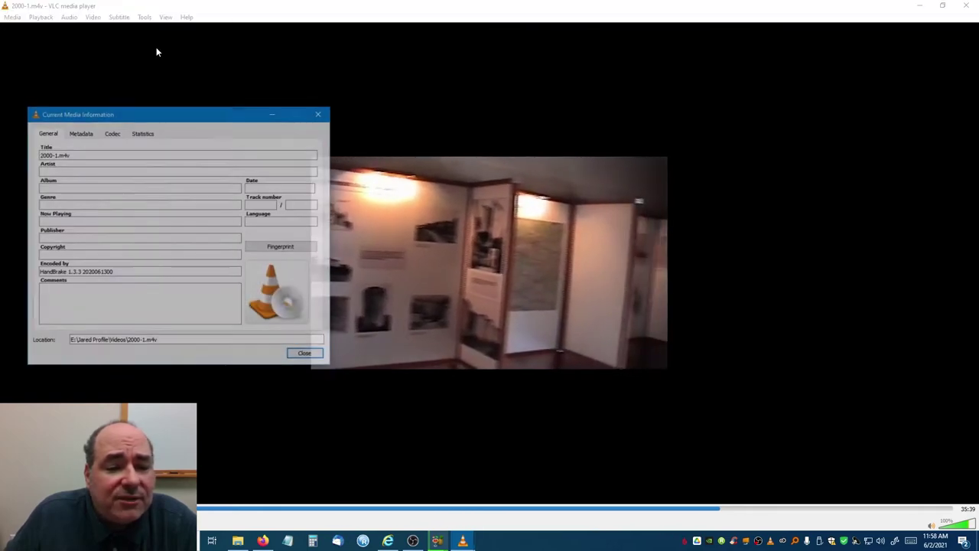
click(108, 132)
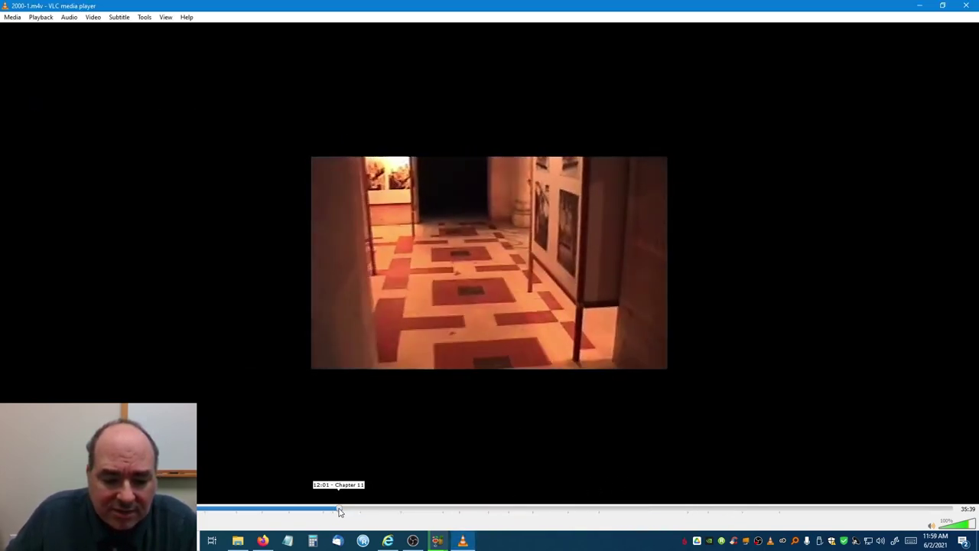
click(402, 510)
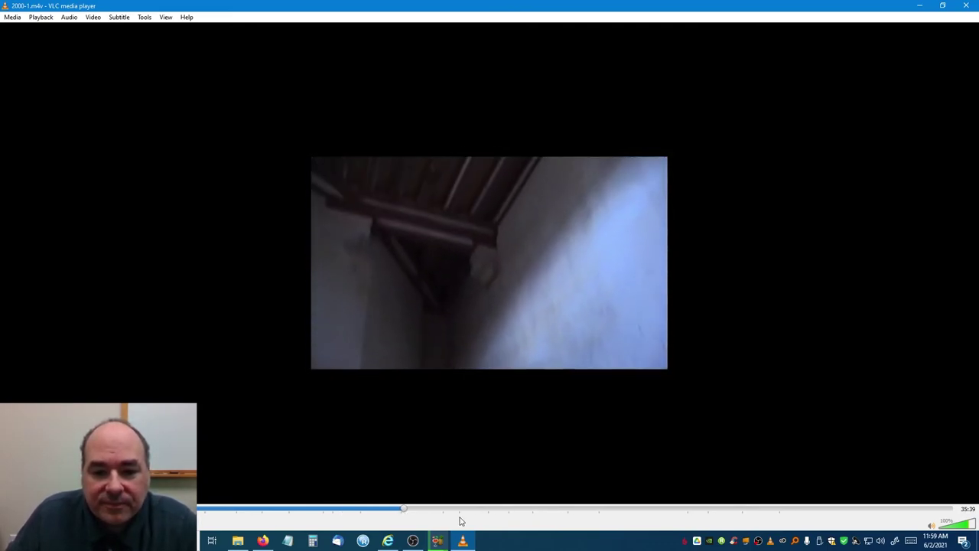
Step: Rename 2000-1.m4v to 2000-1.mp4, play it in VLC, then close the player
click(969, 5)
click(643, 173)
click(647, 174)
drag(647, 173, 692, 181)
text(mp4)
key(Return)
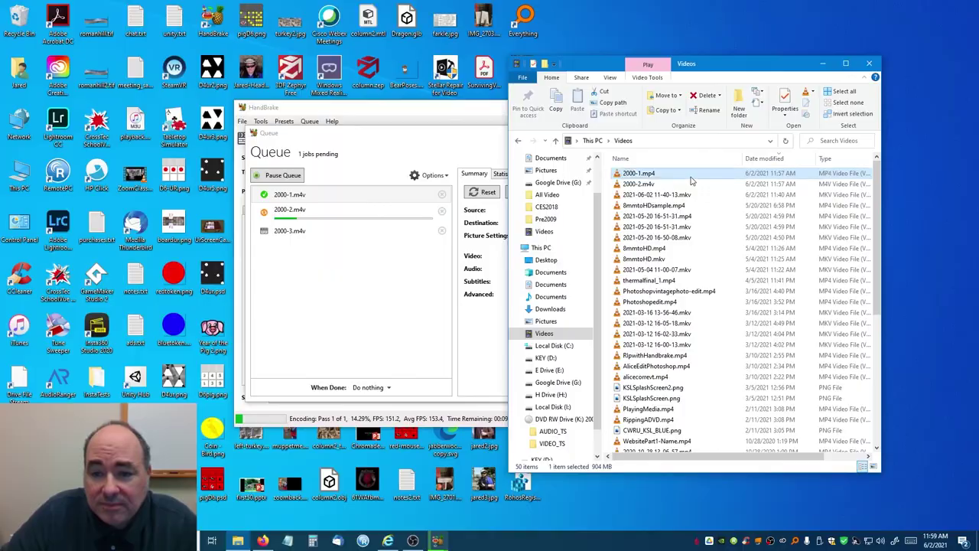
double_click(690, 175)
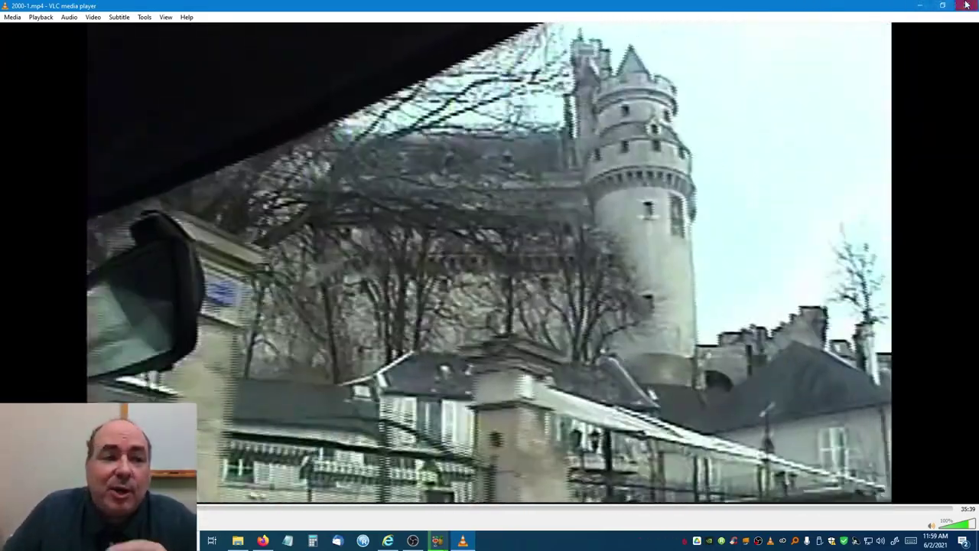
click(966, 6)
Step: Bring the HandBrake Queue window forward and select the finished 2000-1.m4v job
click(398, 145)
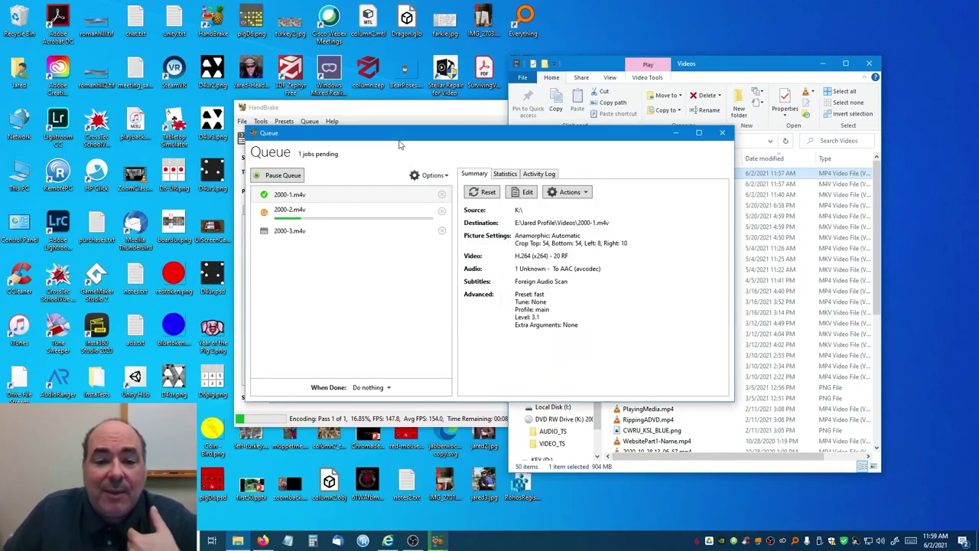